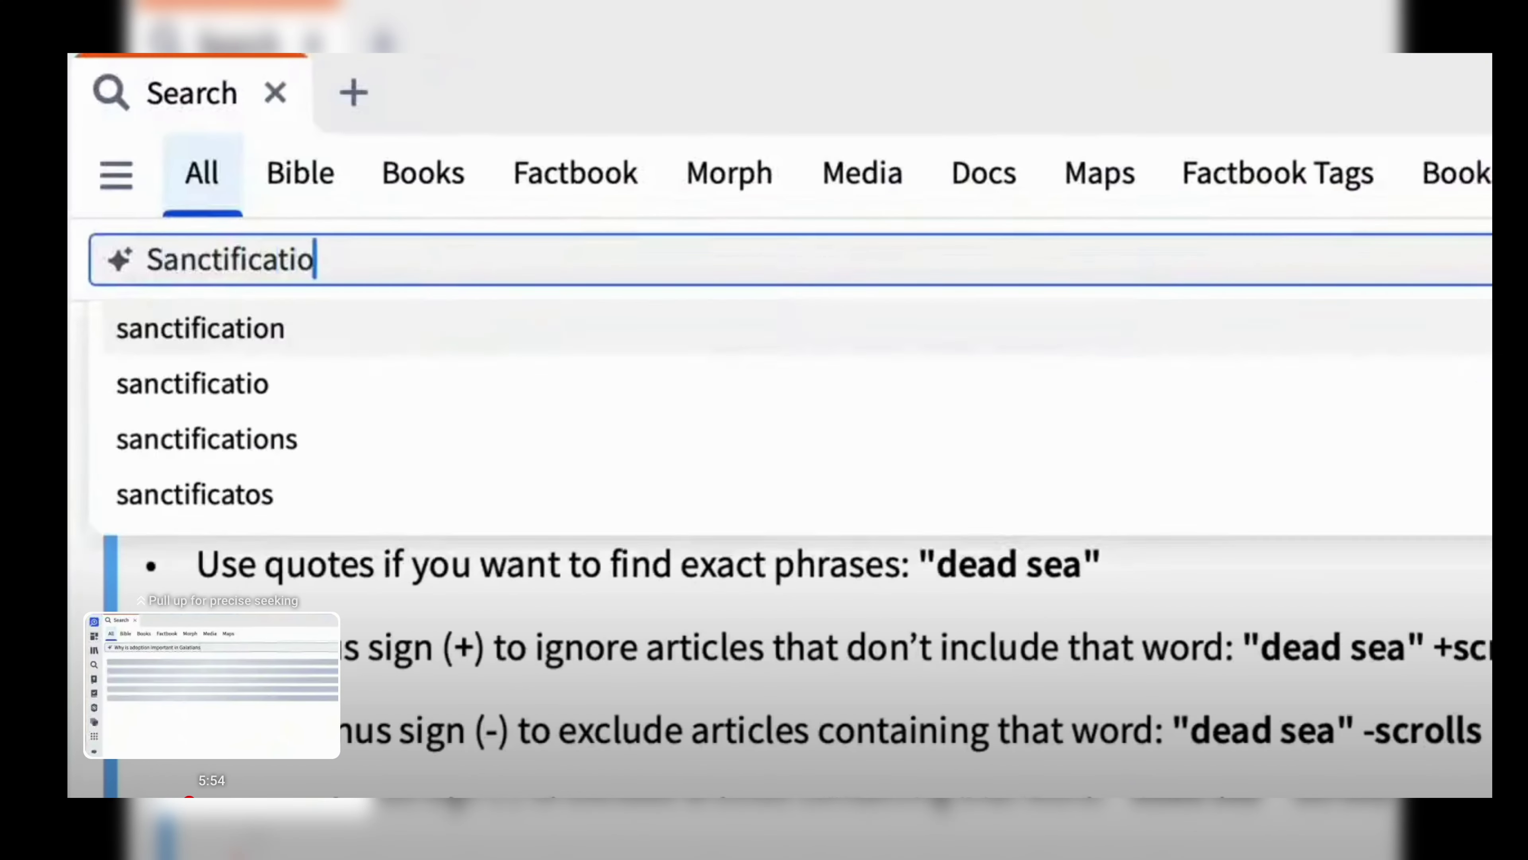
# Search for 'Sanctification' and expand the results' AI synopsis to its full text.
pyautogui.write('n')
pyautogui.press('Return')
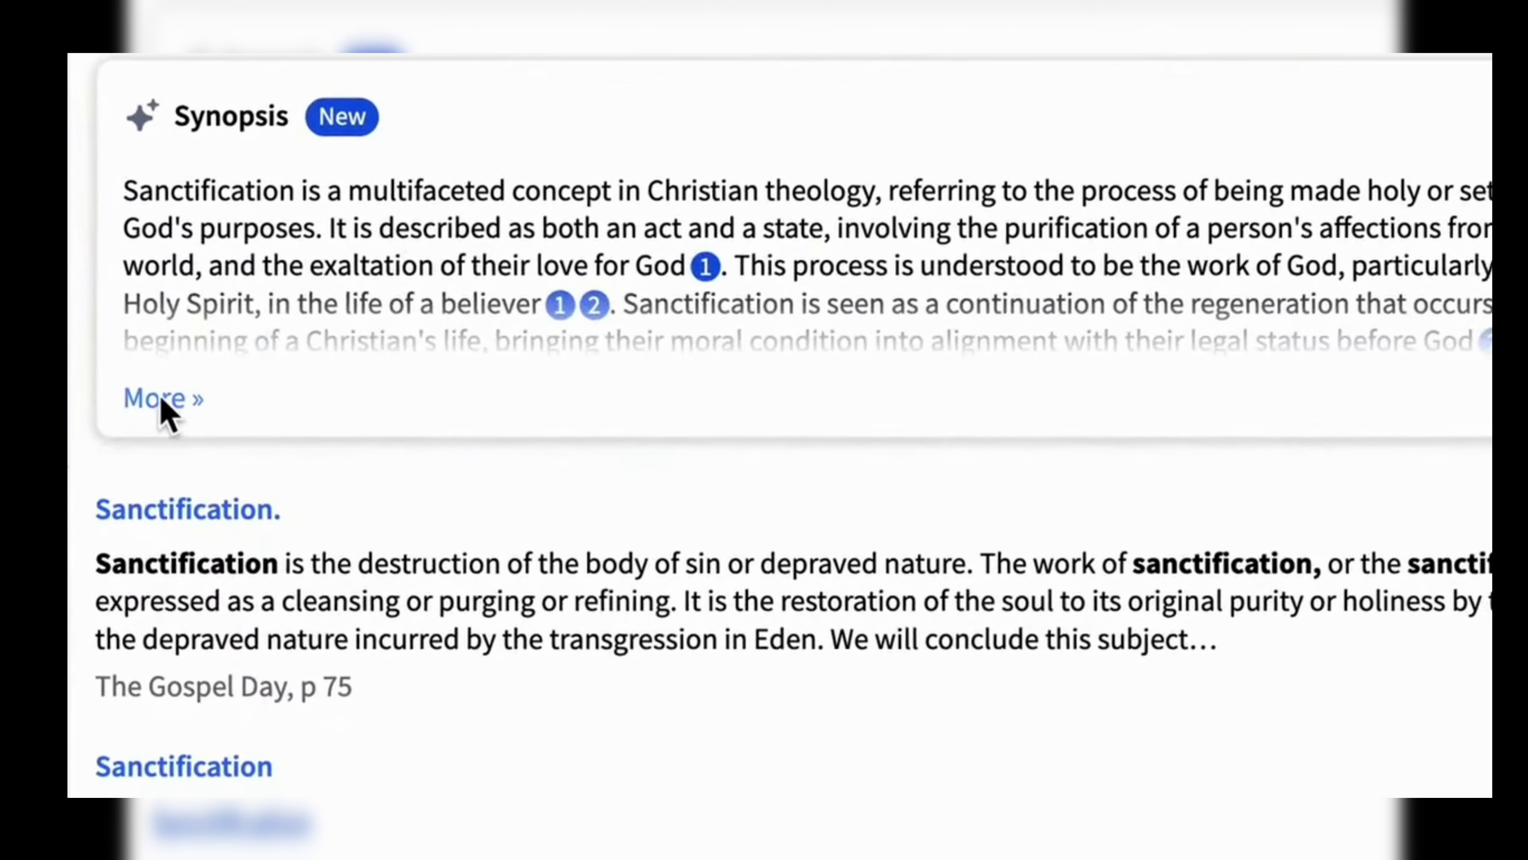
pyautogui.click(164, 400)
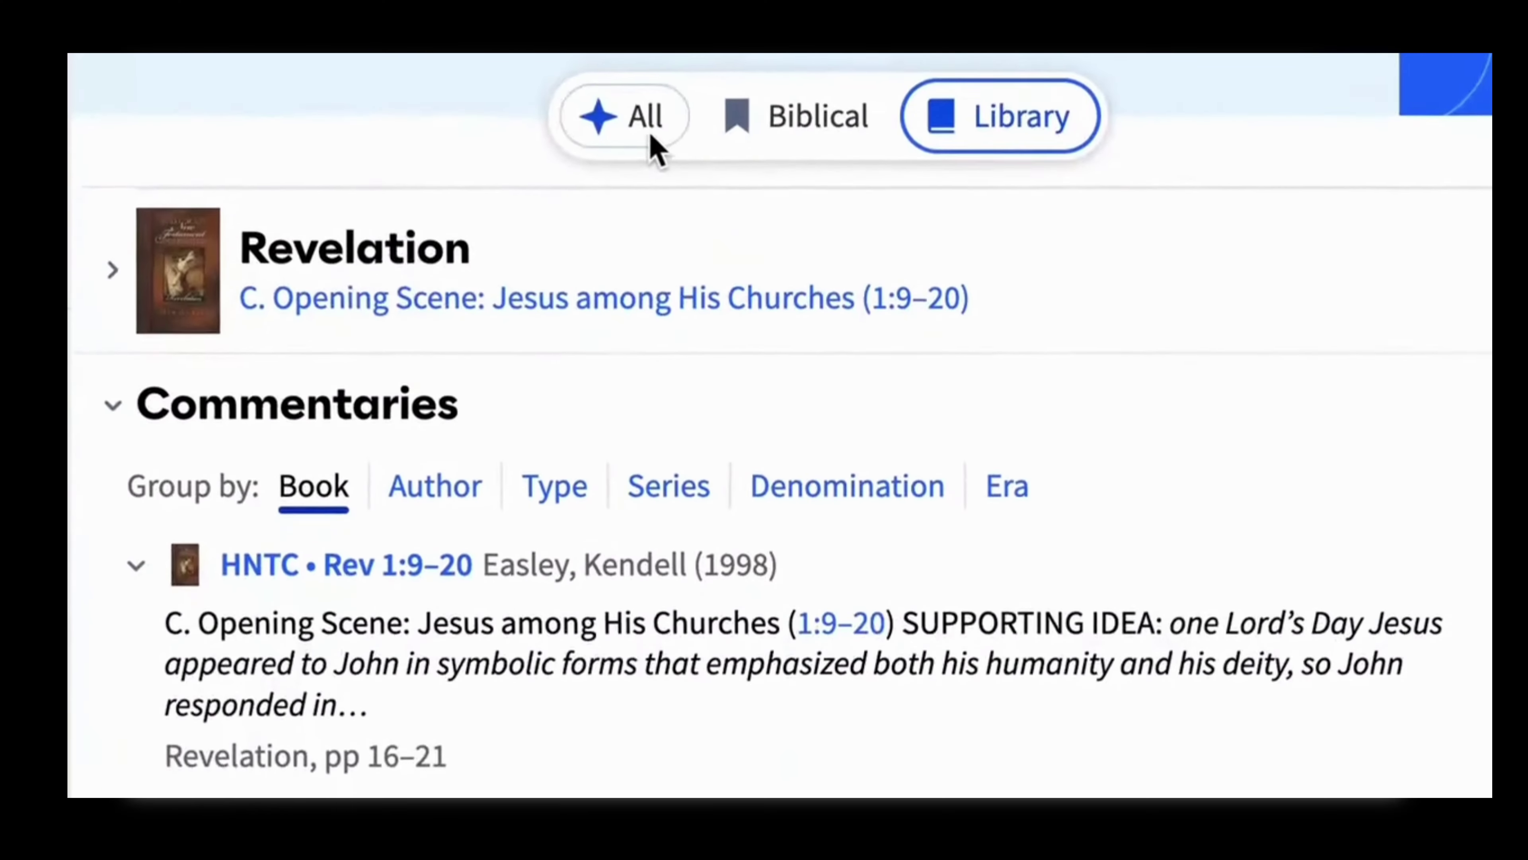
# Switch the commentary results filter from Library to All sources.
pyautogui.click(654, 149)
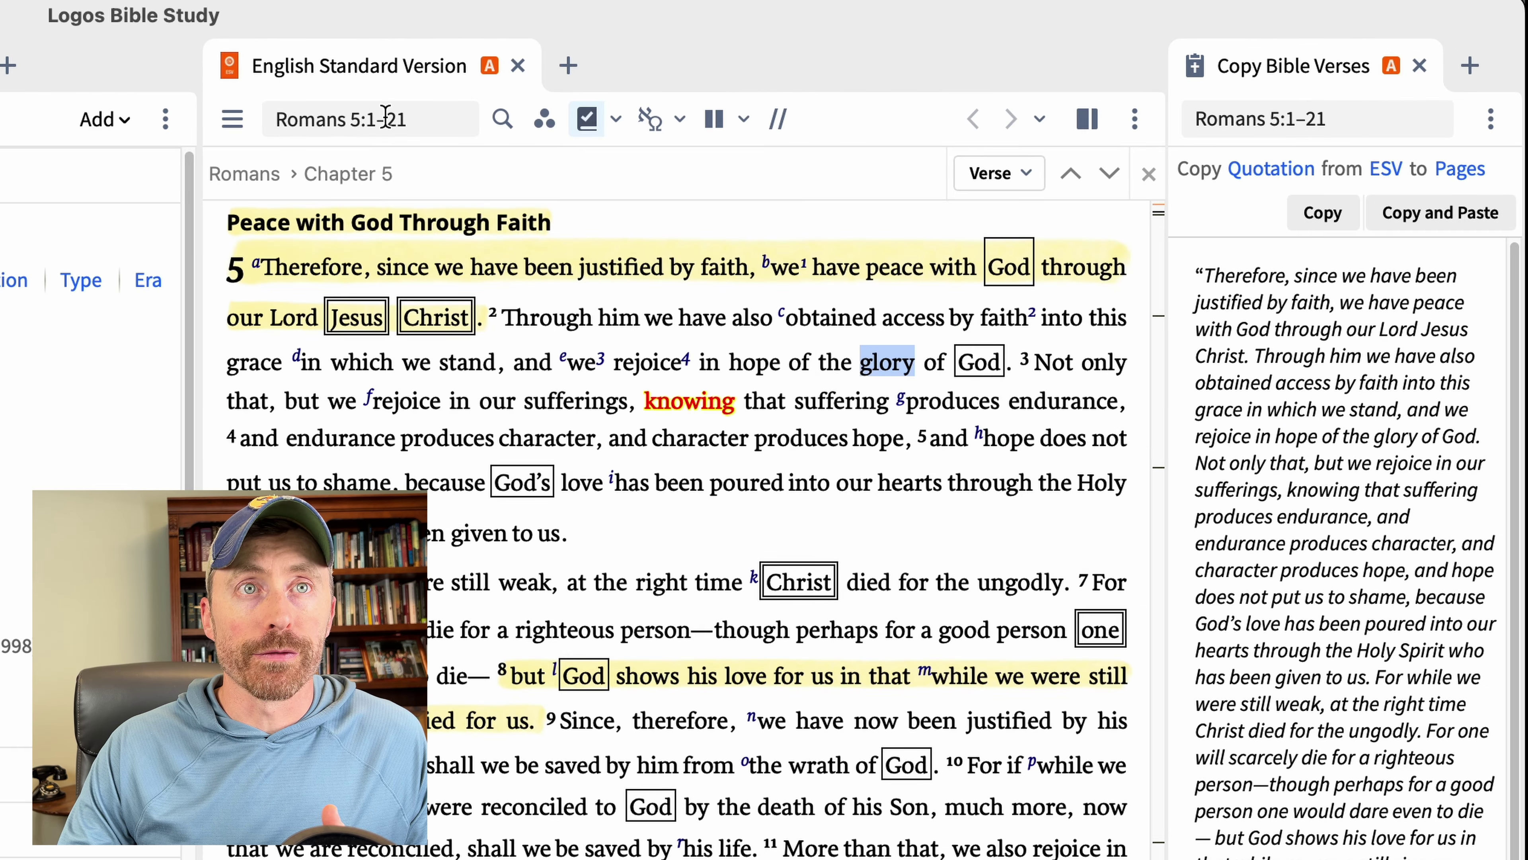
# Generate an AI summary of Romans chapter 5 in the ESV panel's Summarize side panel.
pyautogui.click(1086, 118)
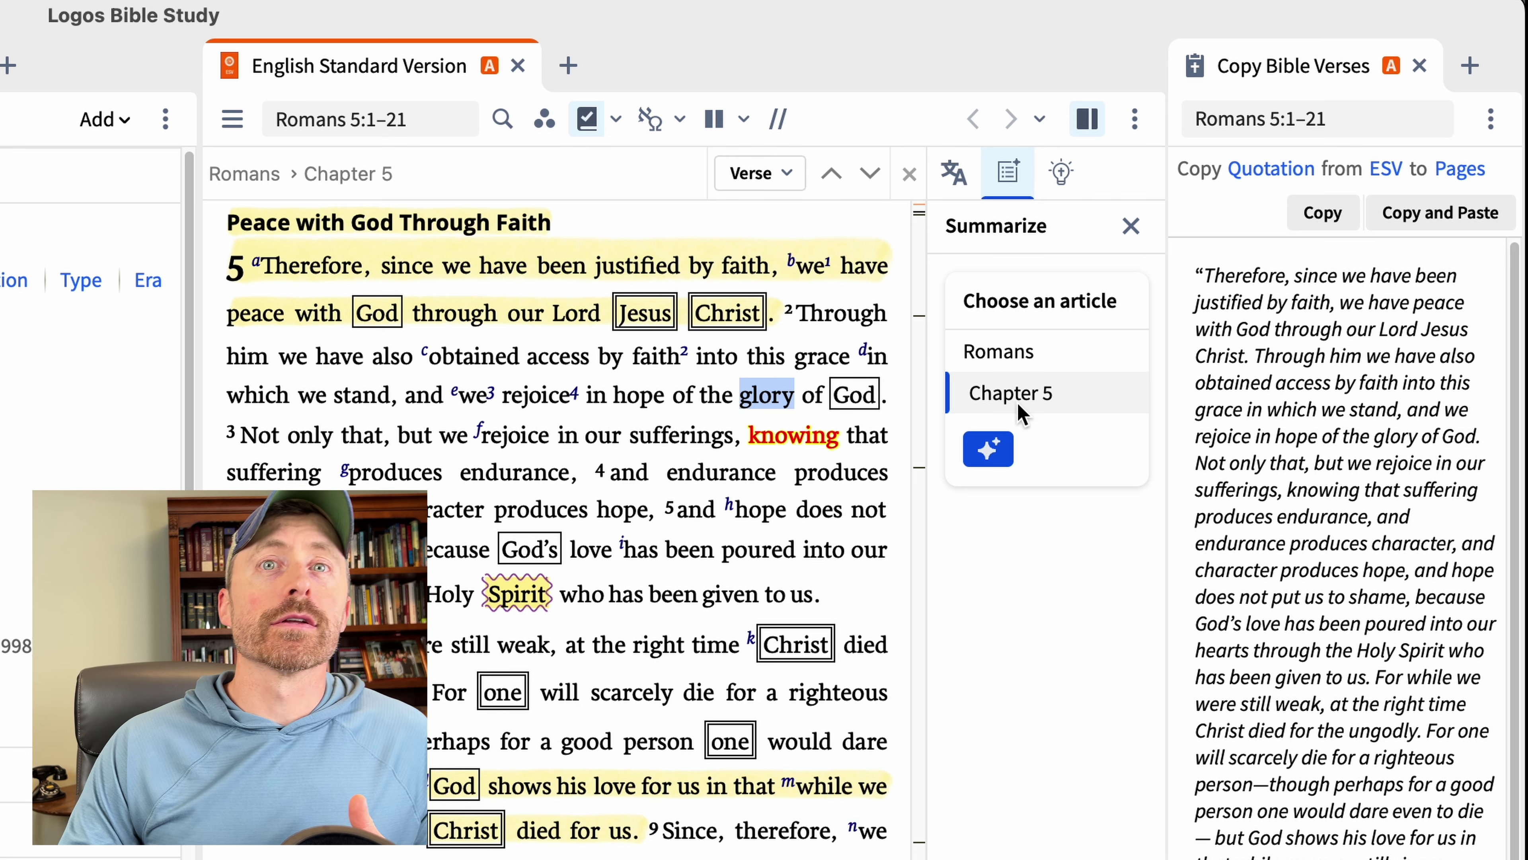
pyautogui.click(990, 451)
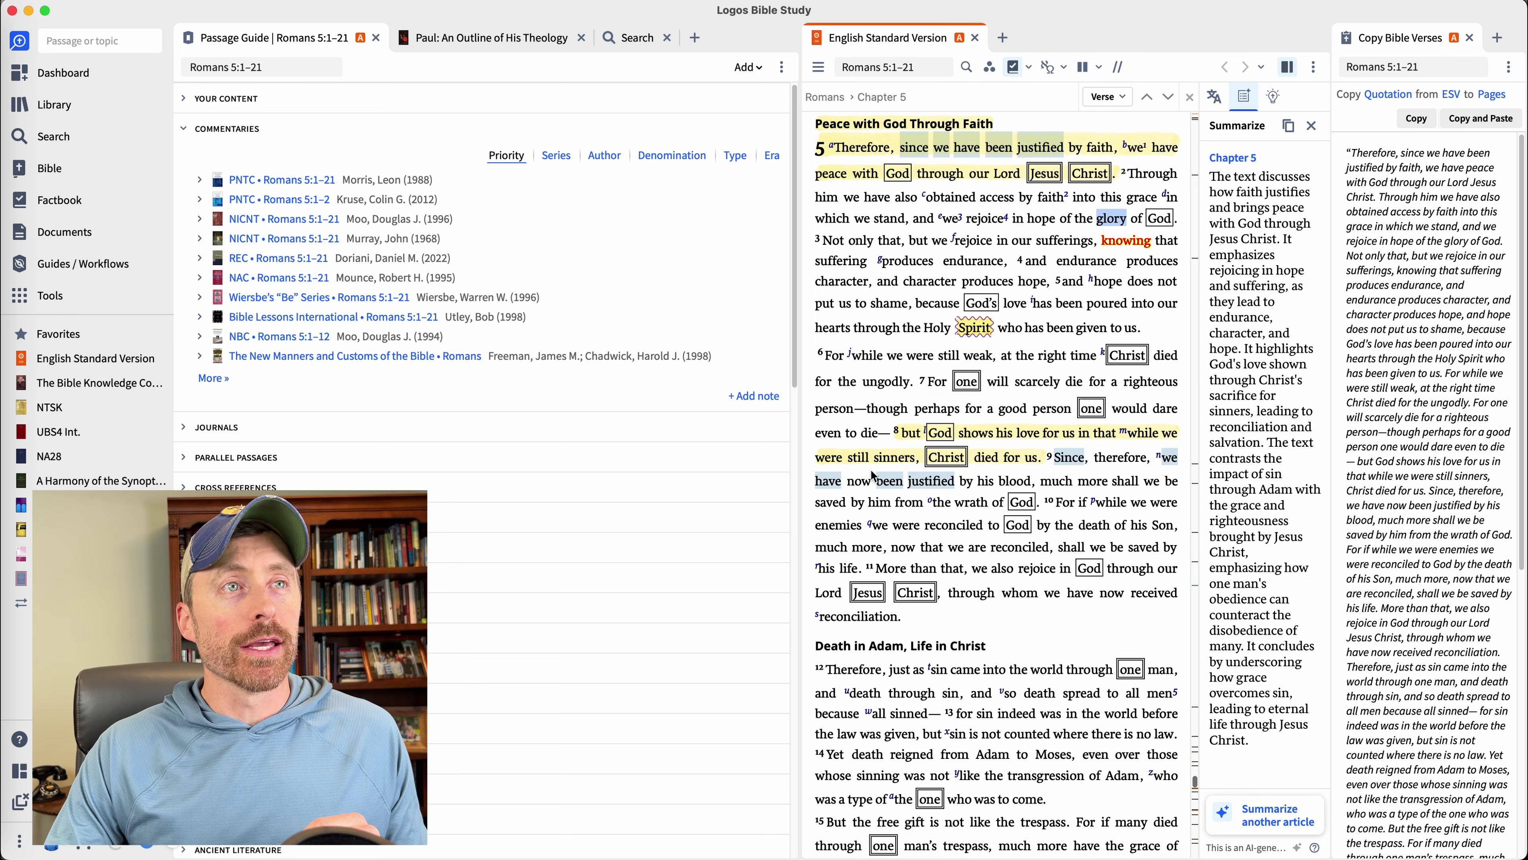
# Switch to the 'Paul: An Outline of His Theology' tab at Chapter VII, The New Obedience.
pyautogui.click(493, 37)
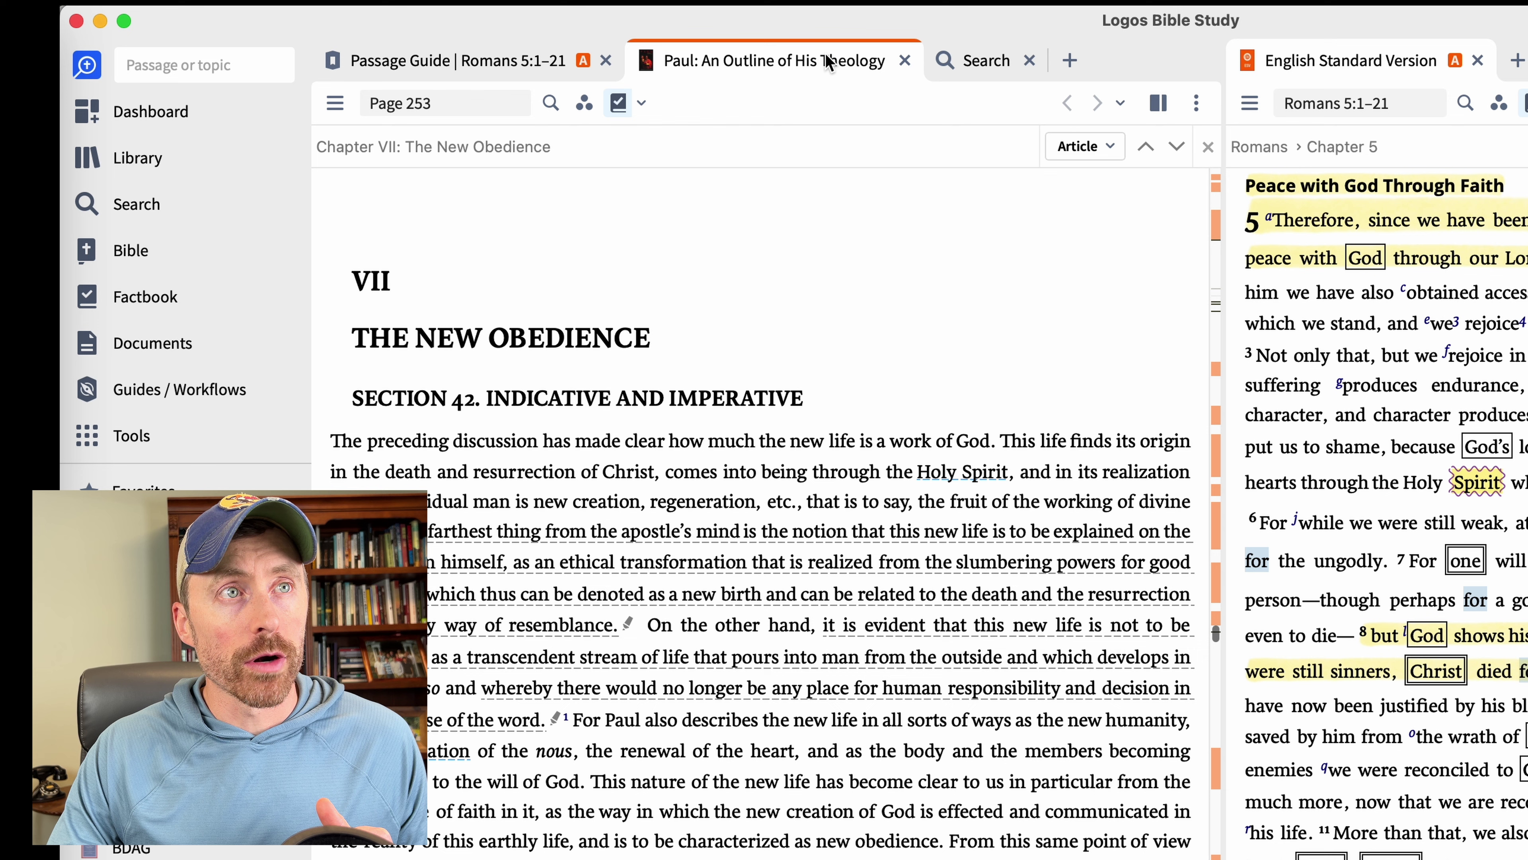
pyautogui.moveTo(811, 71)
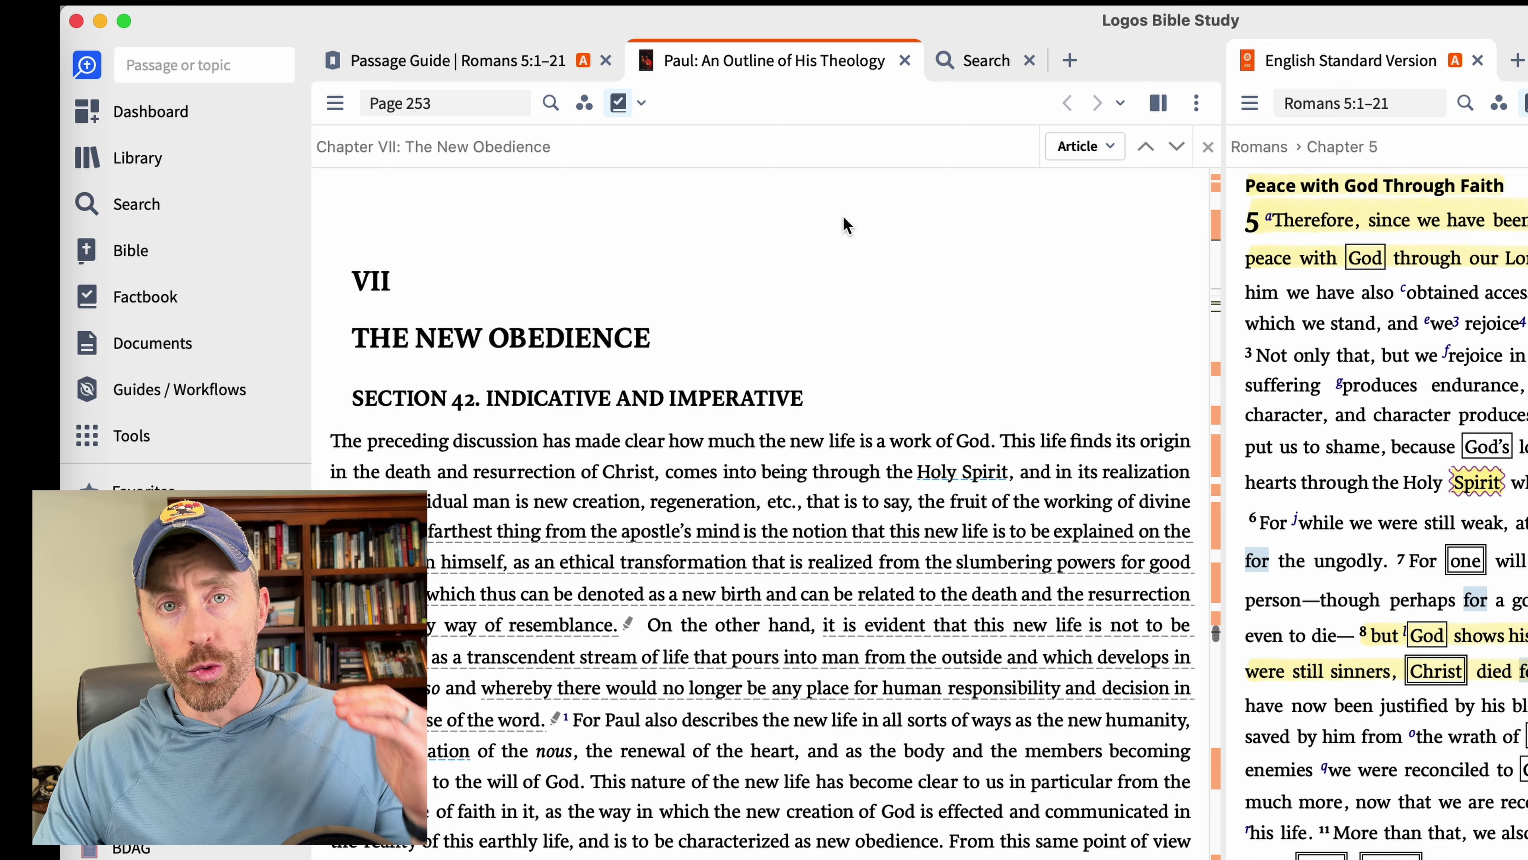
# Summarize Chapter VII, The New Obedience, from the book's Summarize side panel and review it.
pyautogui.click(1158, 103)
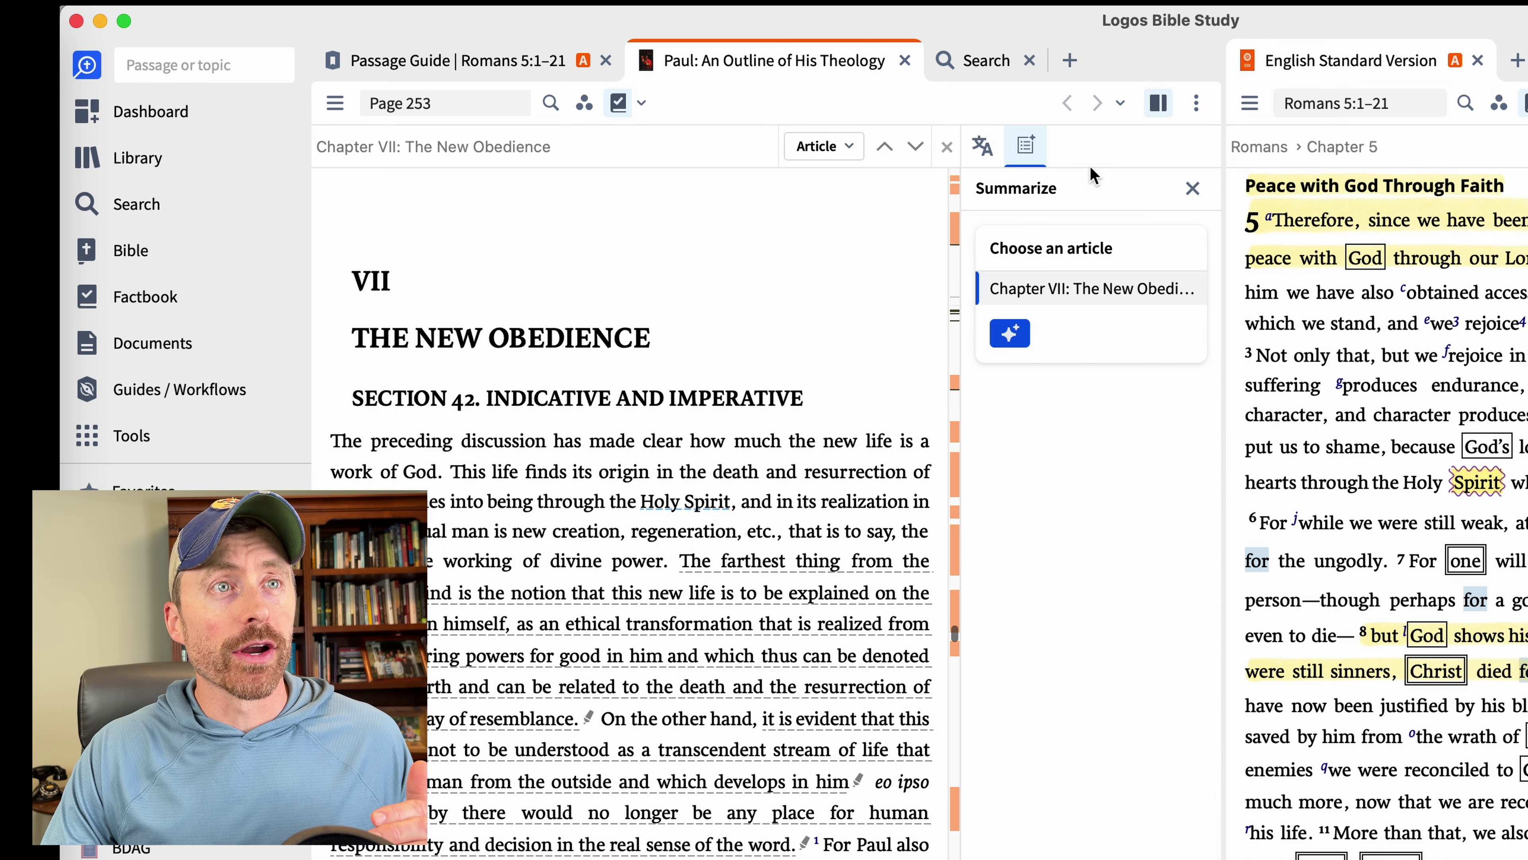
pyautogui.click(1010, 332)
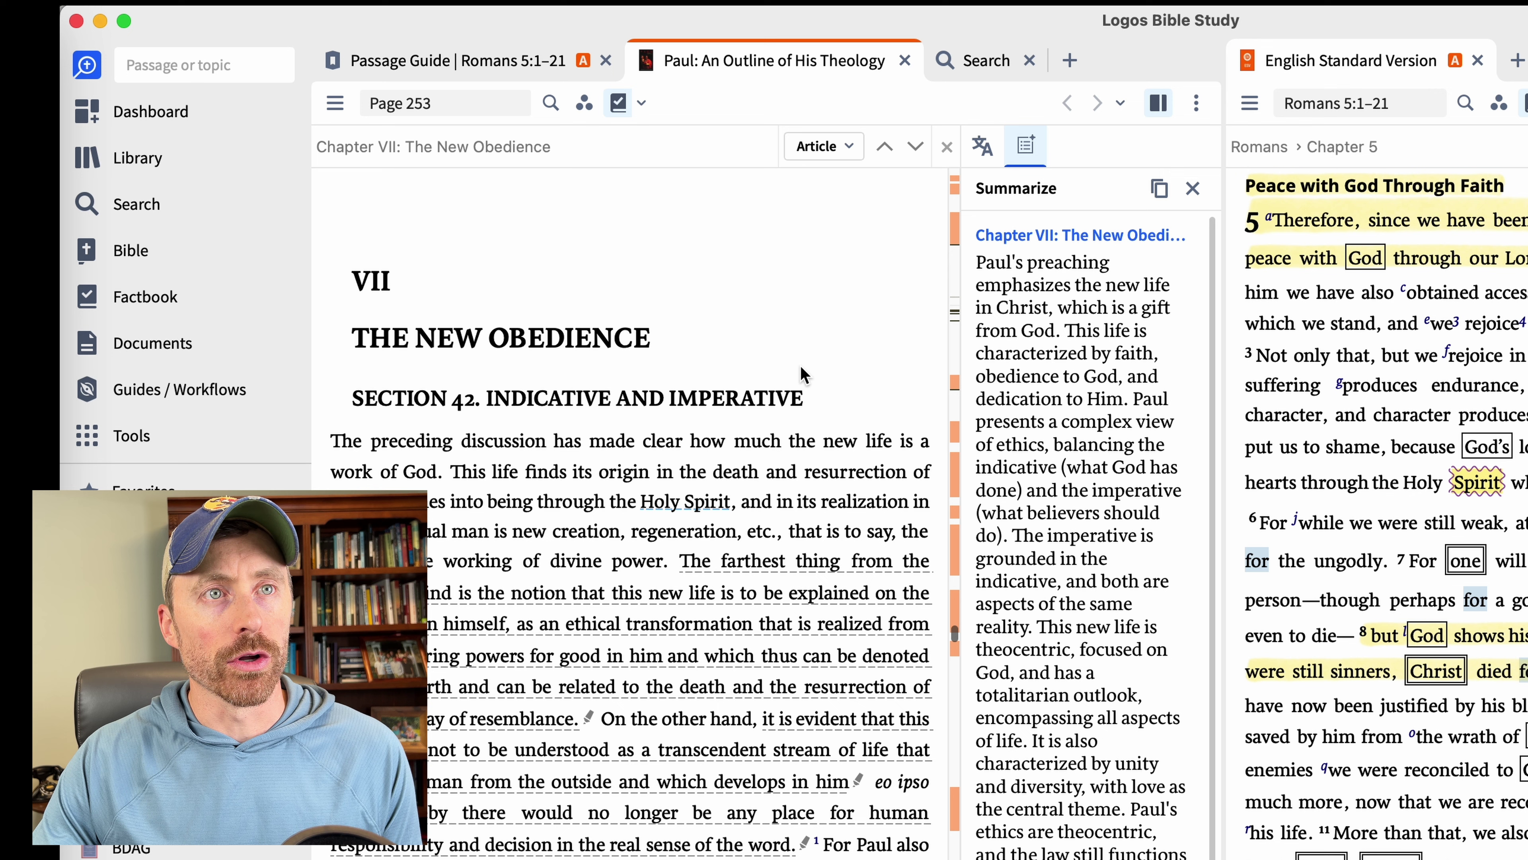
pyautogui.scroll(-2, 1137, 466)
pyautogui.scroll(-5, 1136, 467)
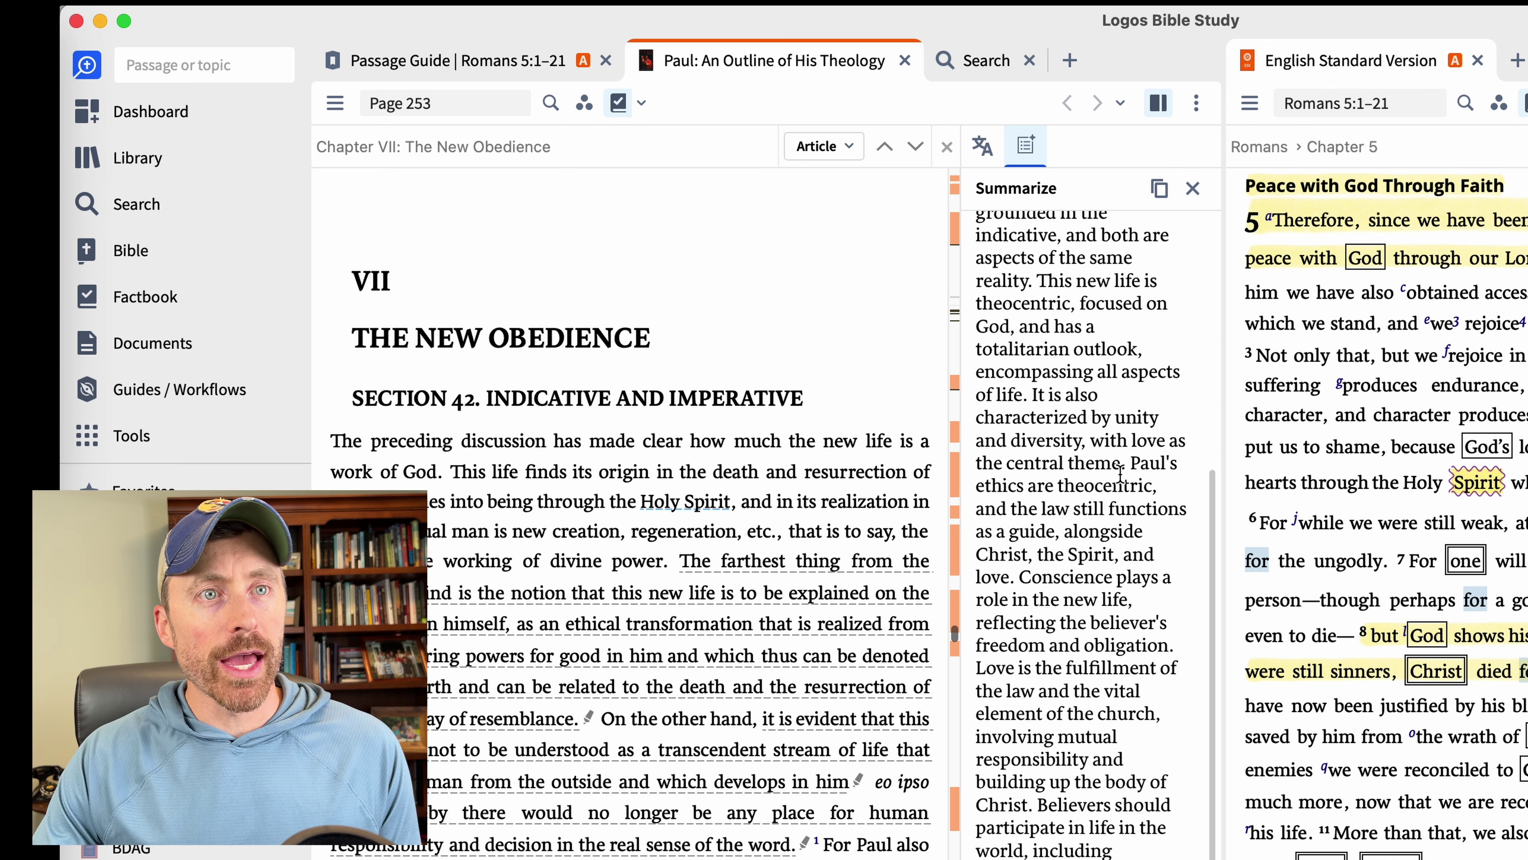
pyautogui.scroll(7, 1120, 474)
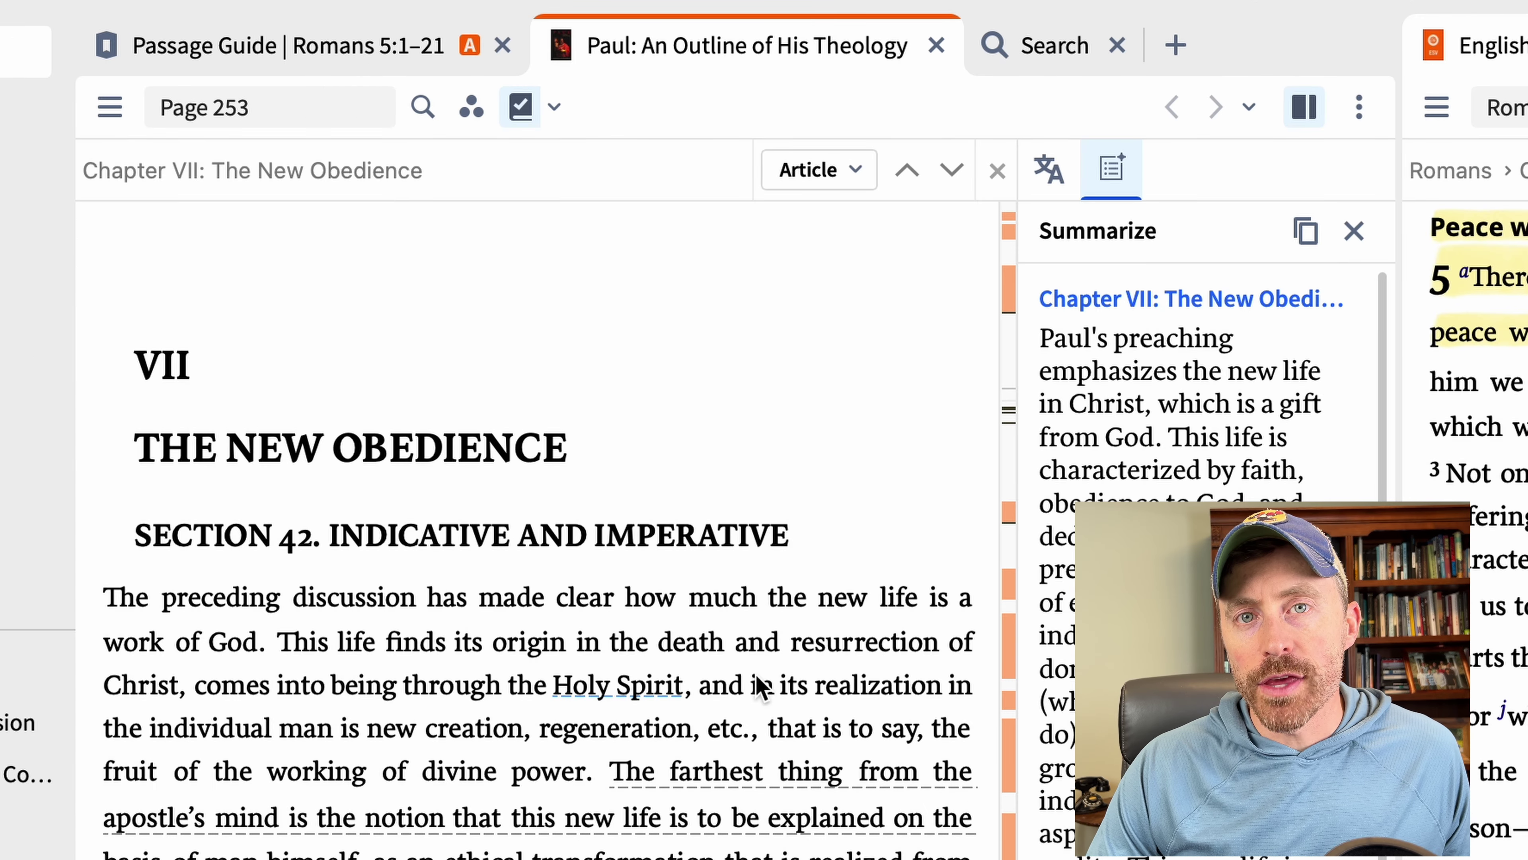
# Search all resources for 'What is justification by faith?' from the Search view.
pyautogui.click(1064, 58)
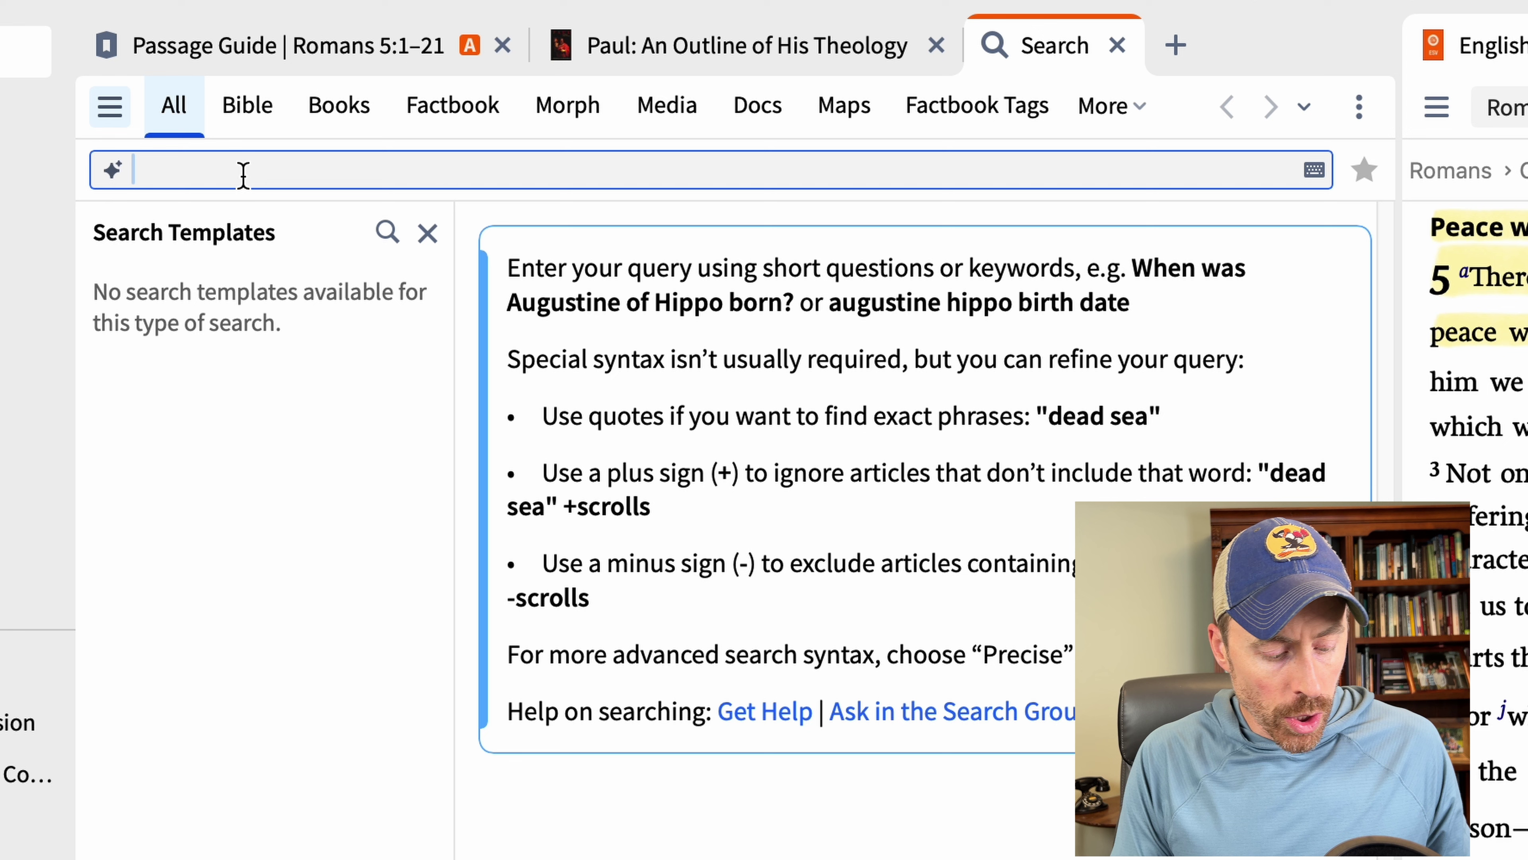
pyautogui.write('What is ')
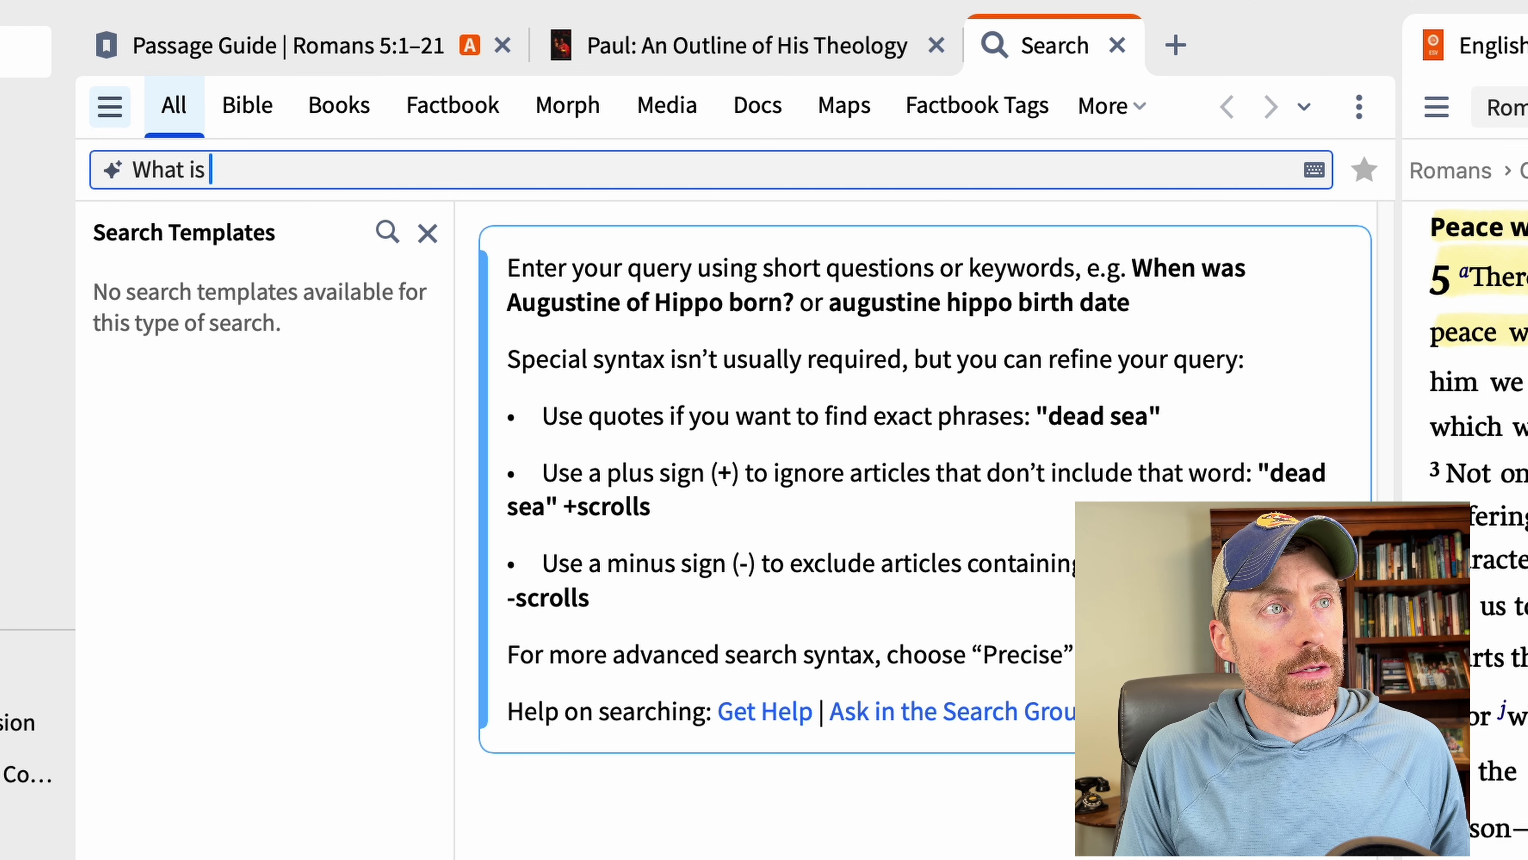
pyautogui.write('justification')
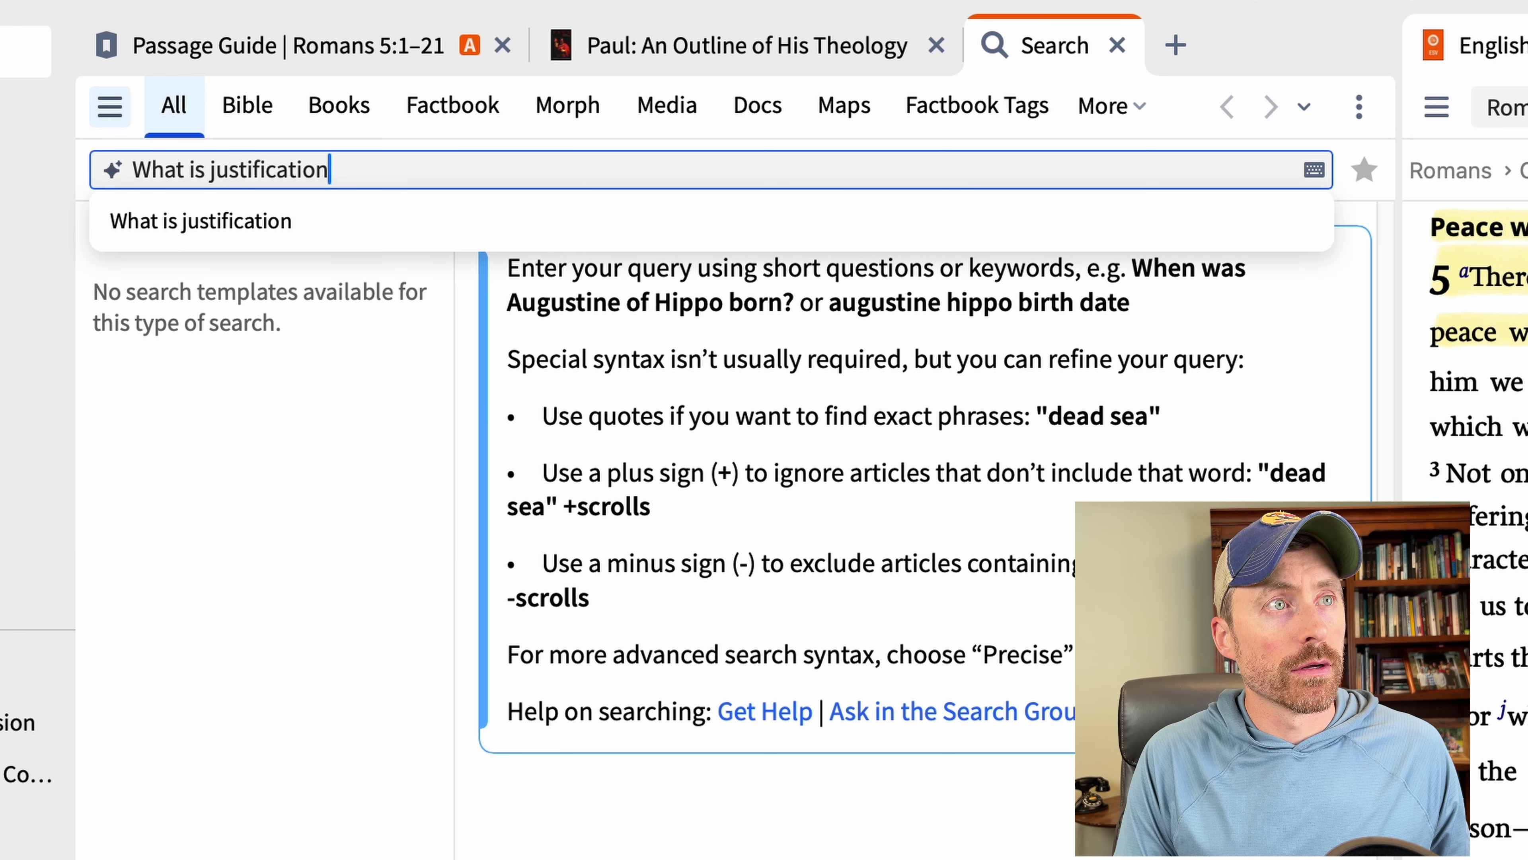
pyautogui.write(' by faith?')
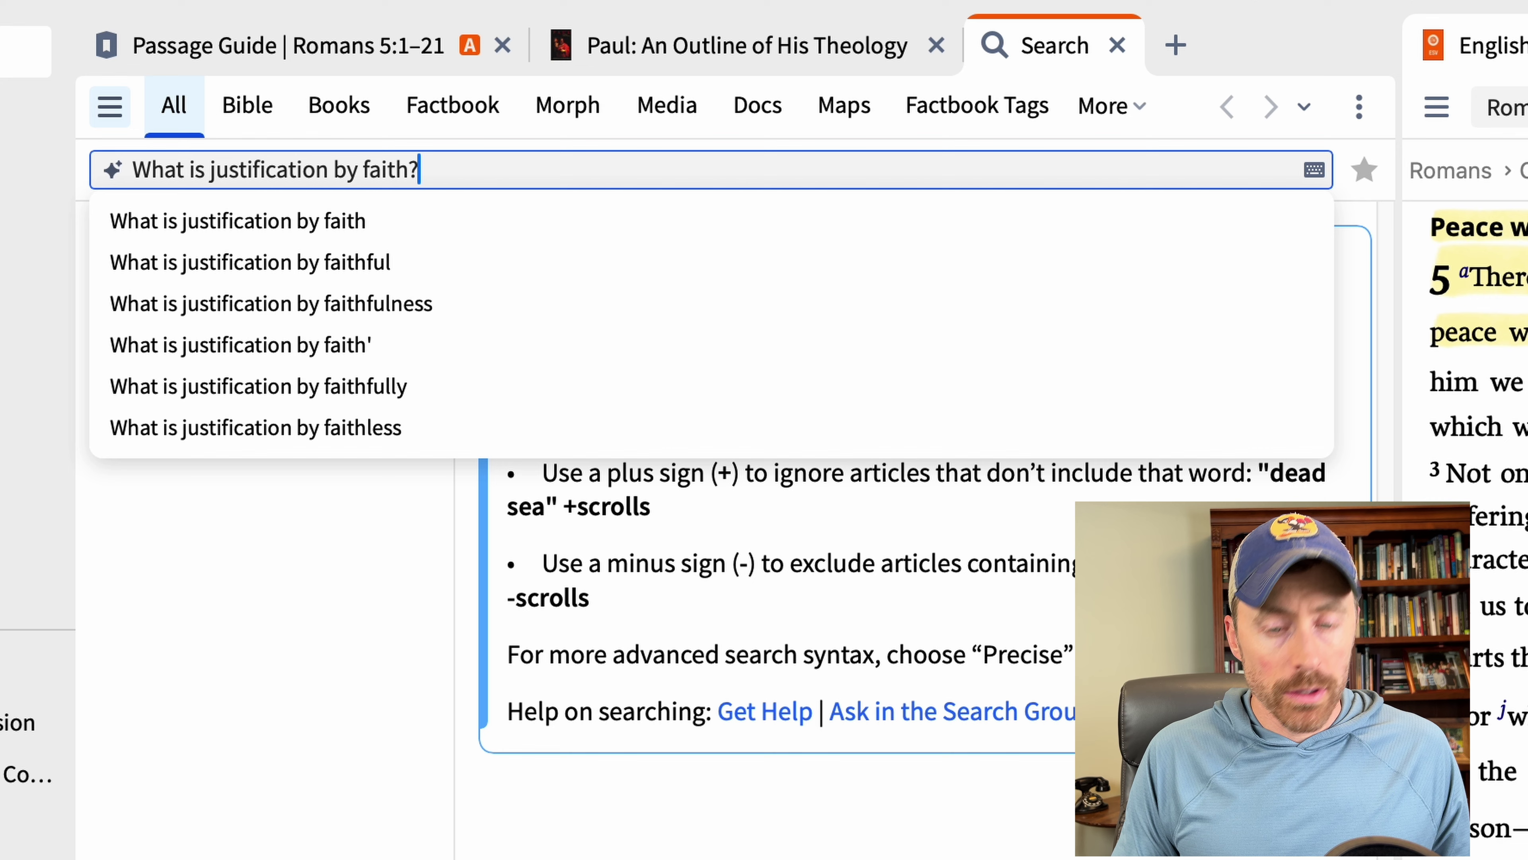
pyautogui.press('Return')
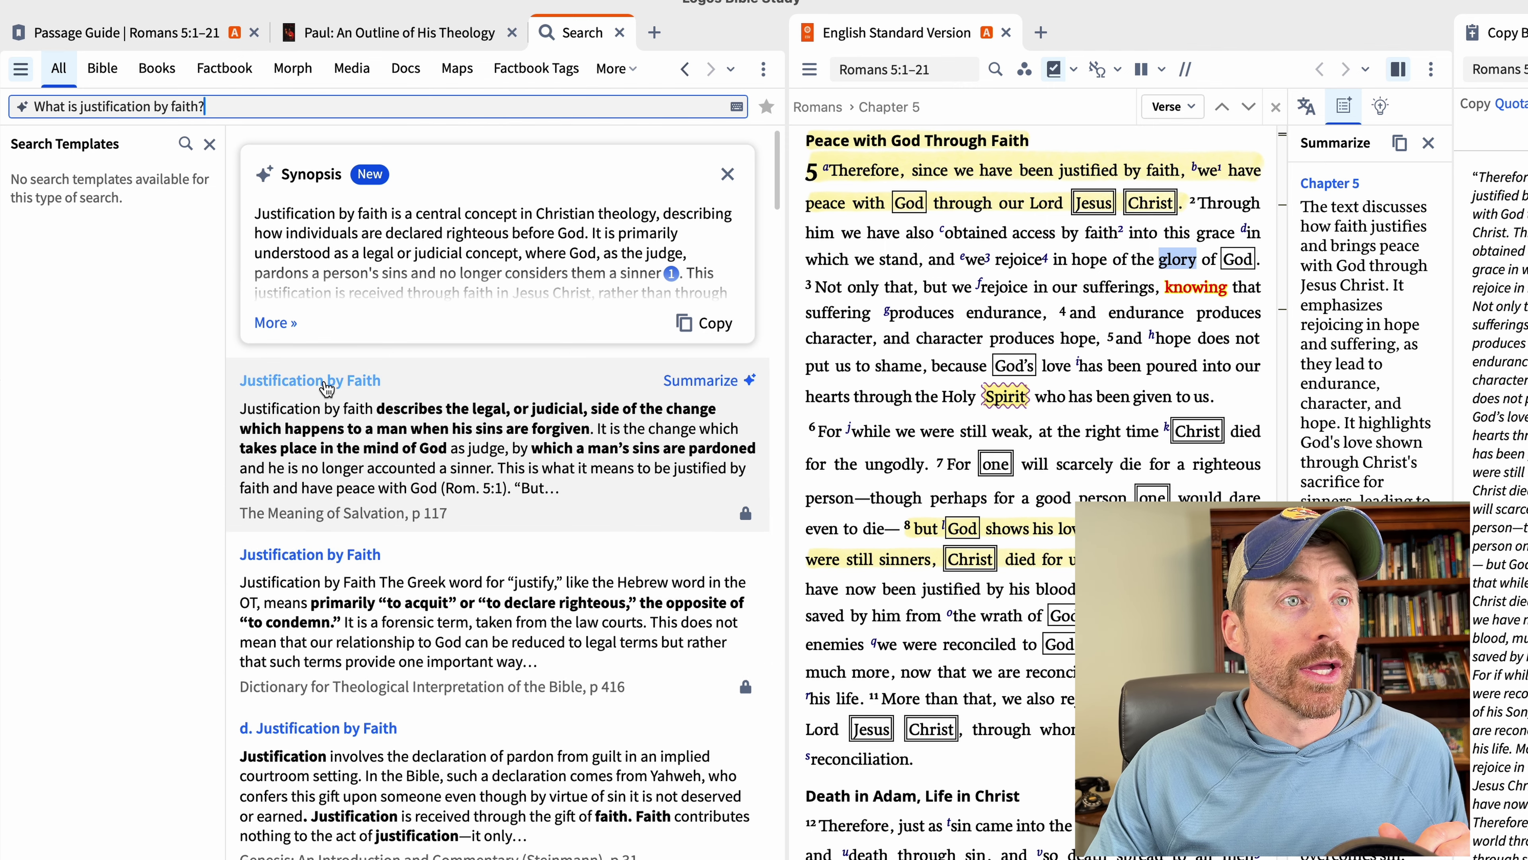
# Close the Meaning of Salvation preview and open the Genesis commentary's 'd. Justification by Faith' result.
pyautogui.click(325, 383)
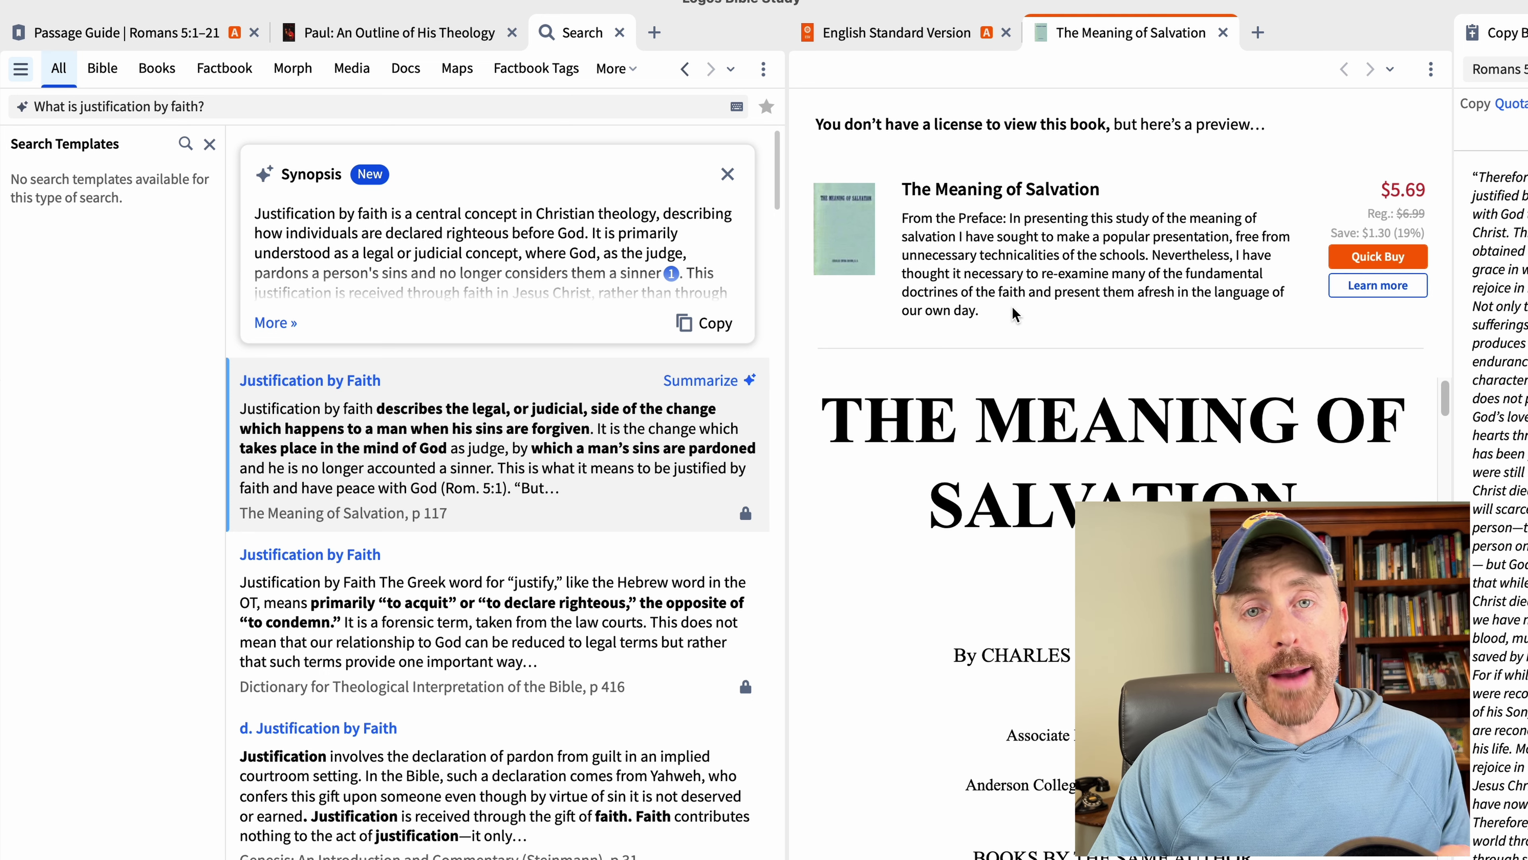
pyautogui.click(1223, 33)
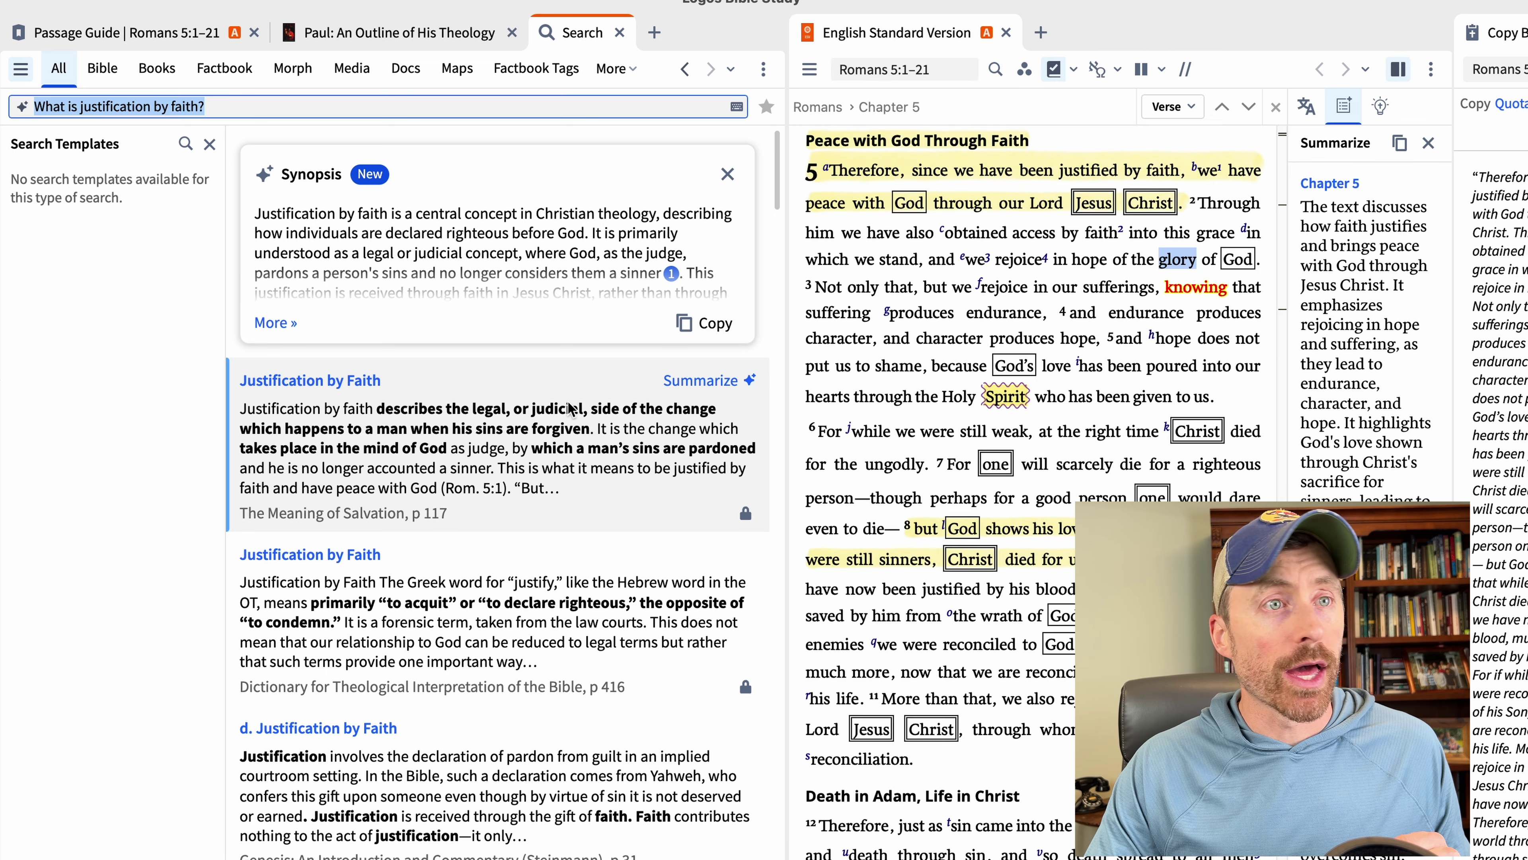
pyautogui.scroll(-1, 572, 409)
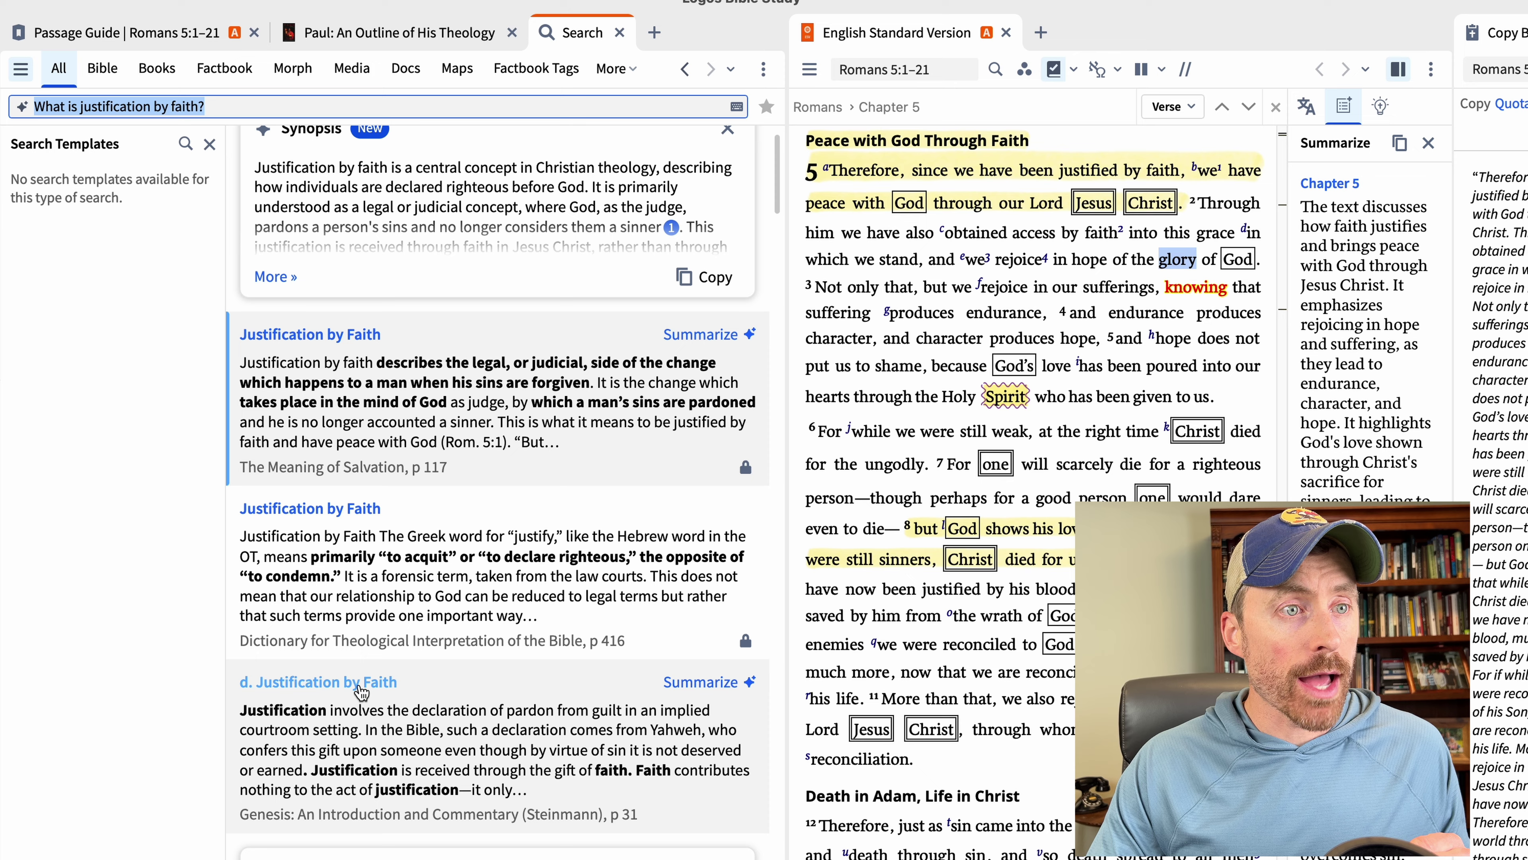
pyautogui.click(362, 690)
pyautogui.scroll(1, 1119, 359)
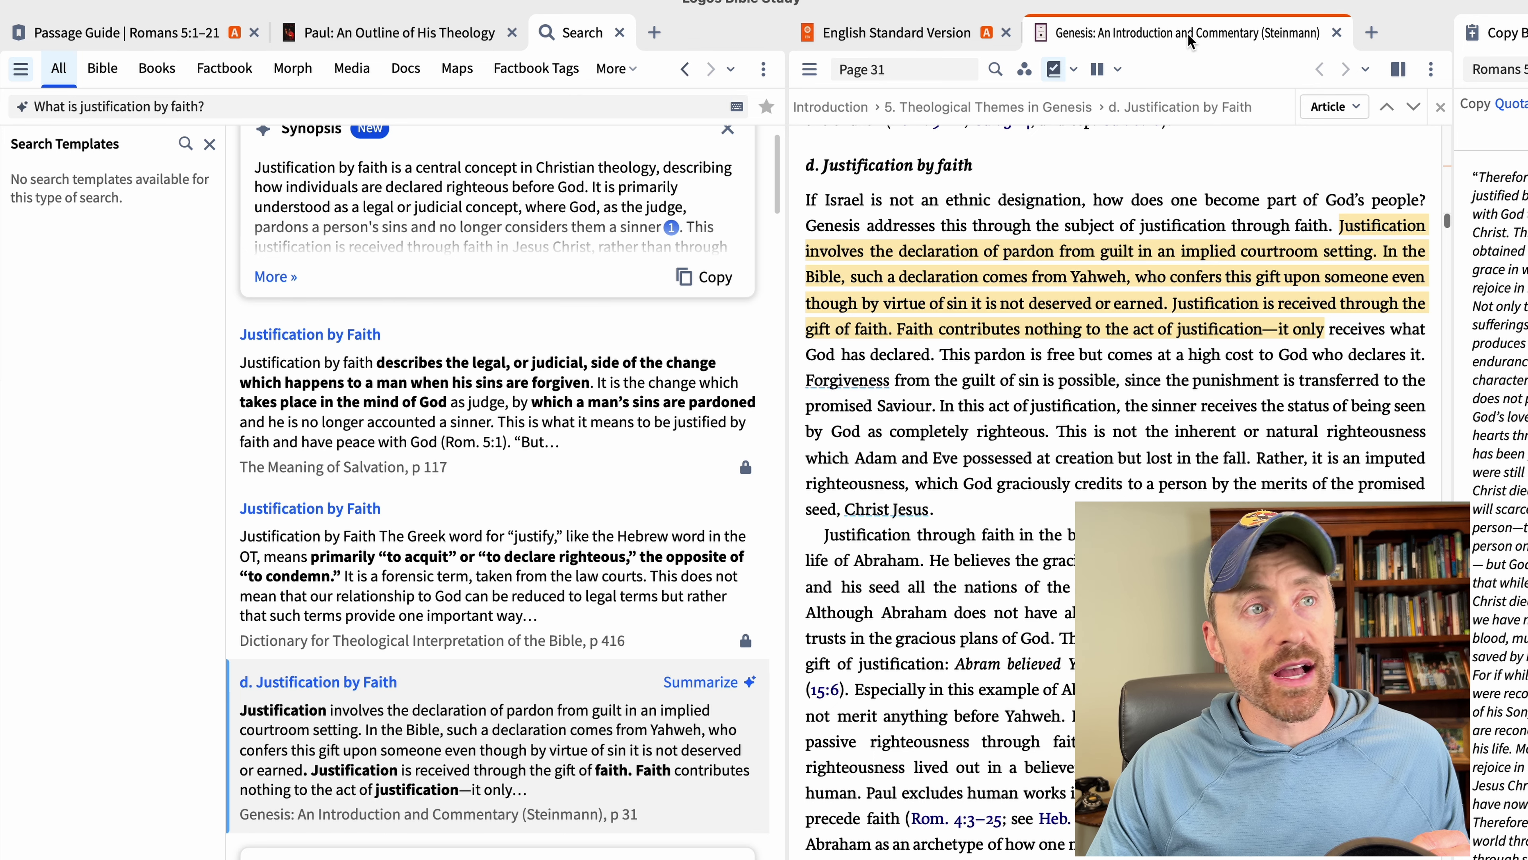
pyautogui.scroll(-10, 574, 458)
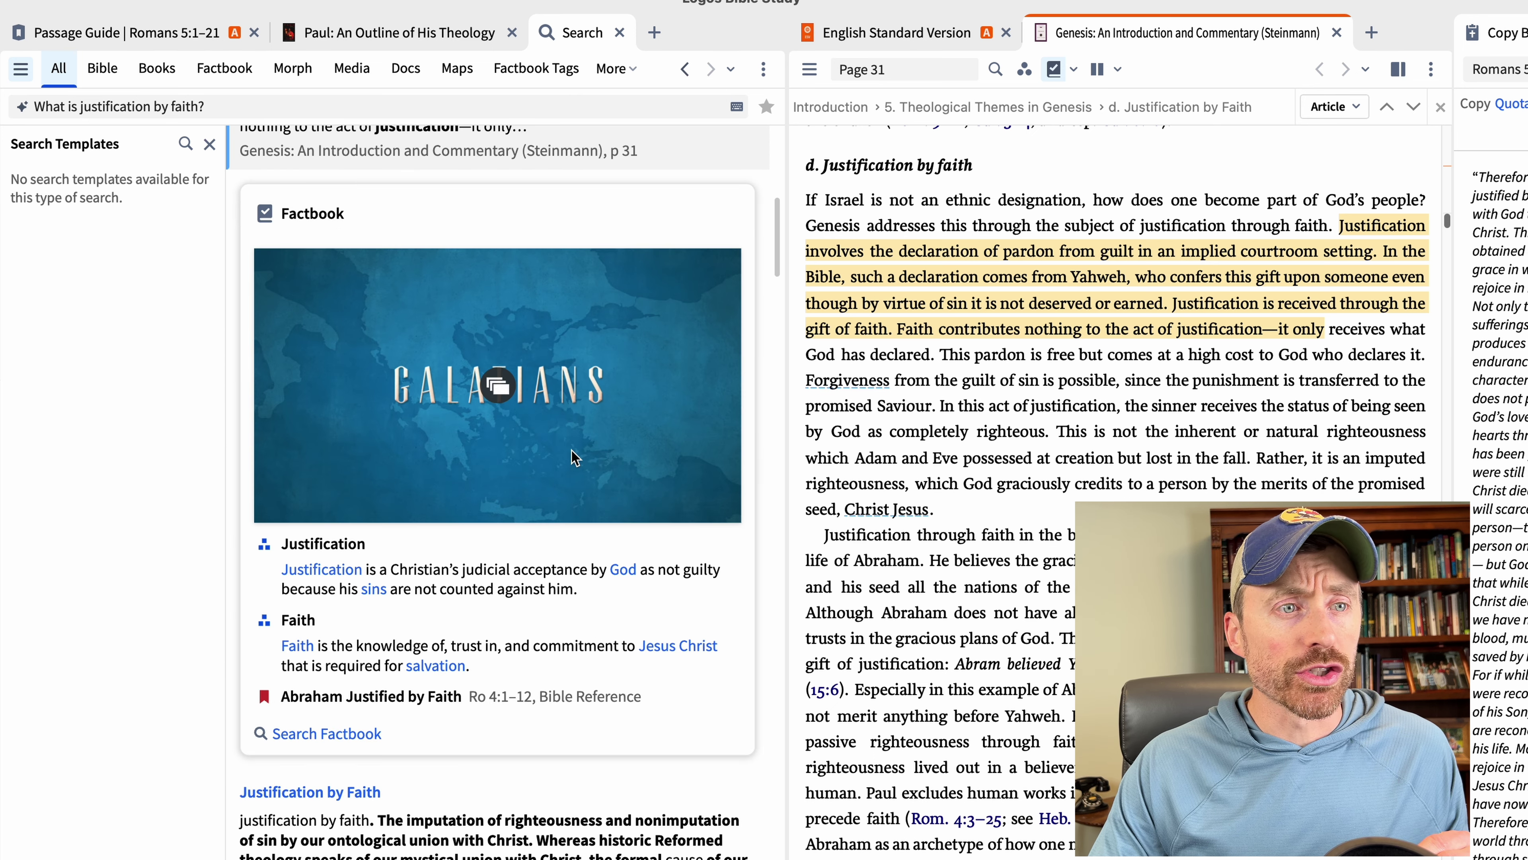
pyautogui.scroll(-9, 576, 456)
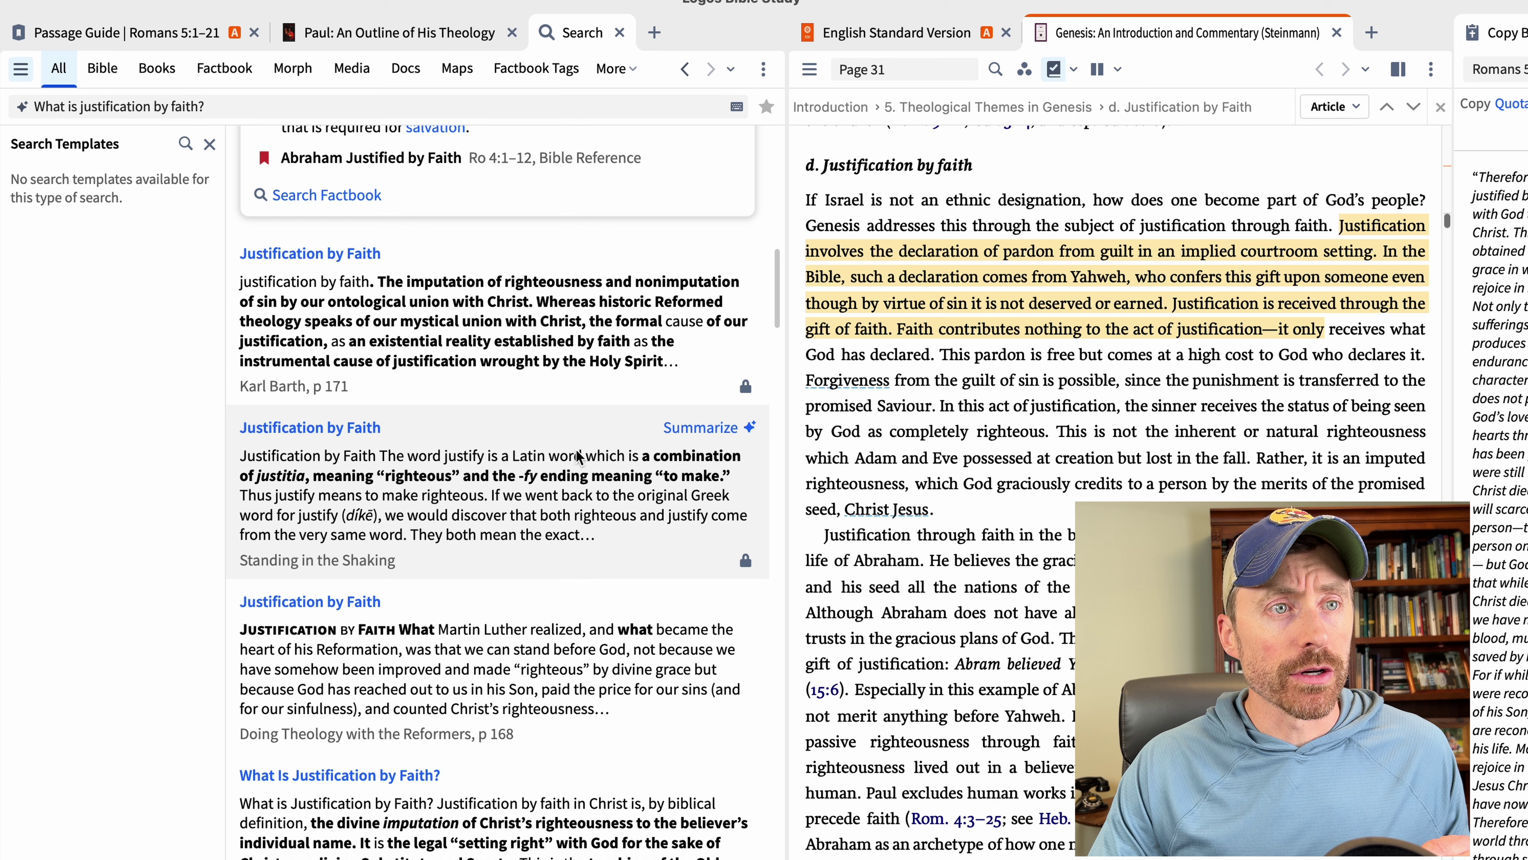
pyautogui.scroll(-2, 624, 578)
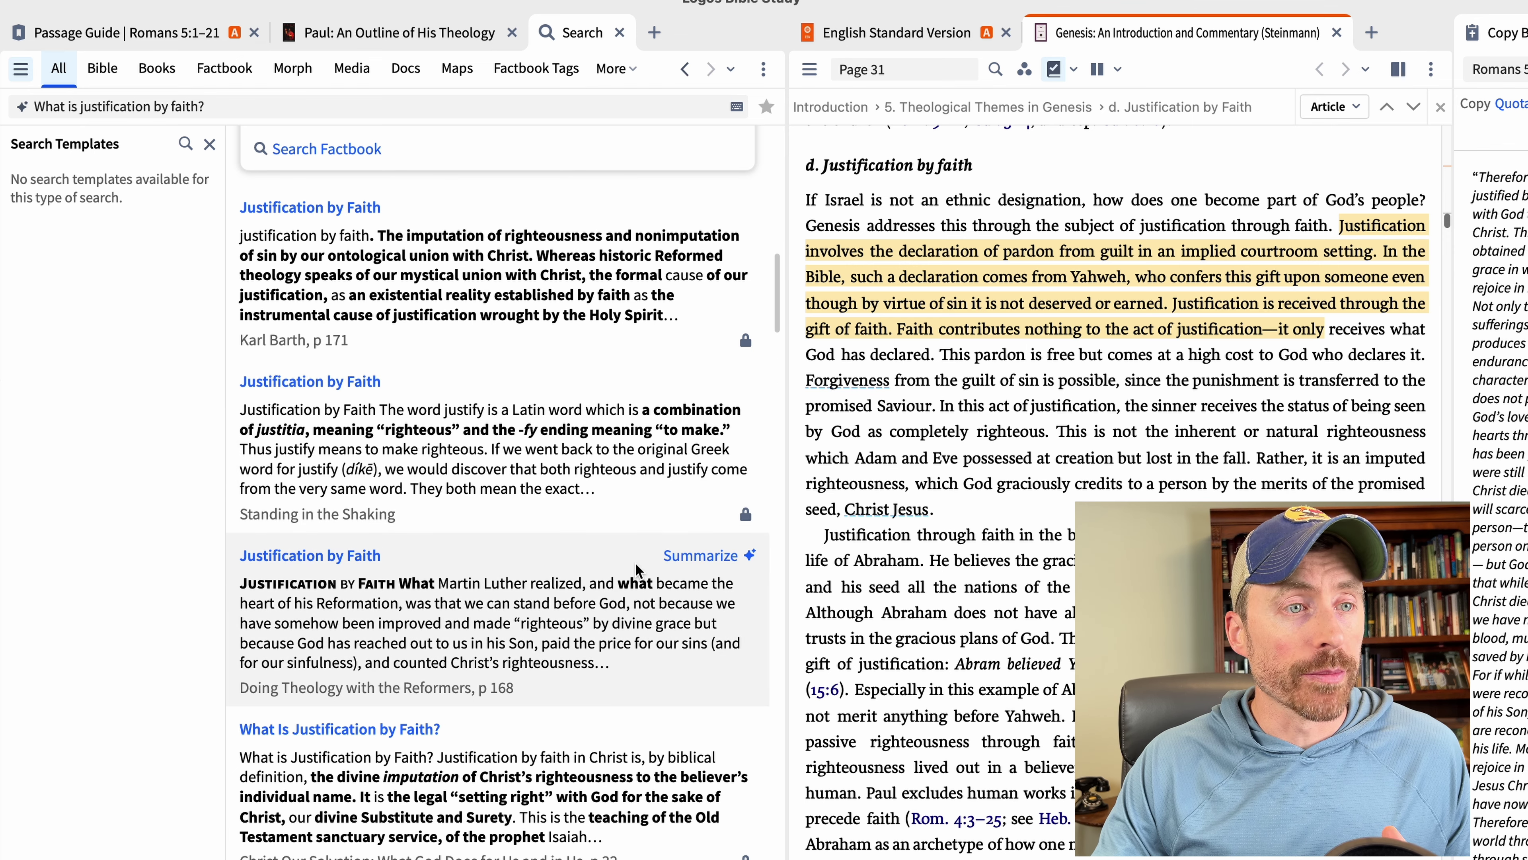
pyautogui.scroll(2, 361, 362)
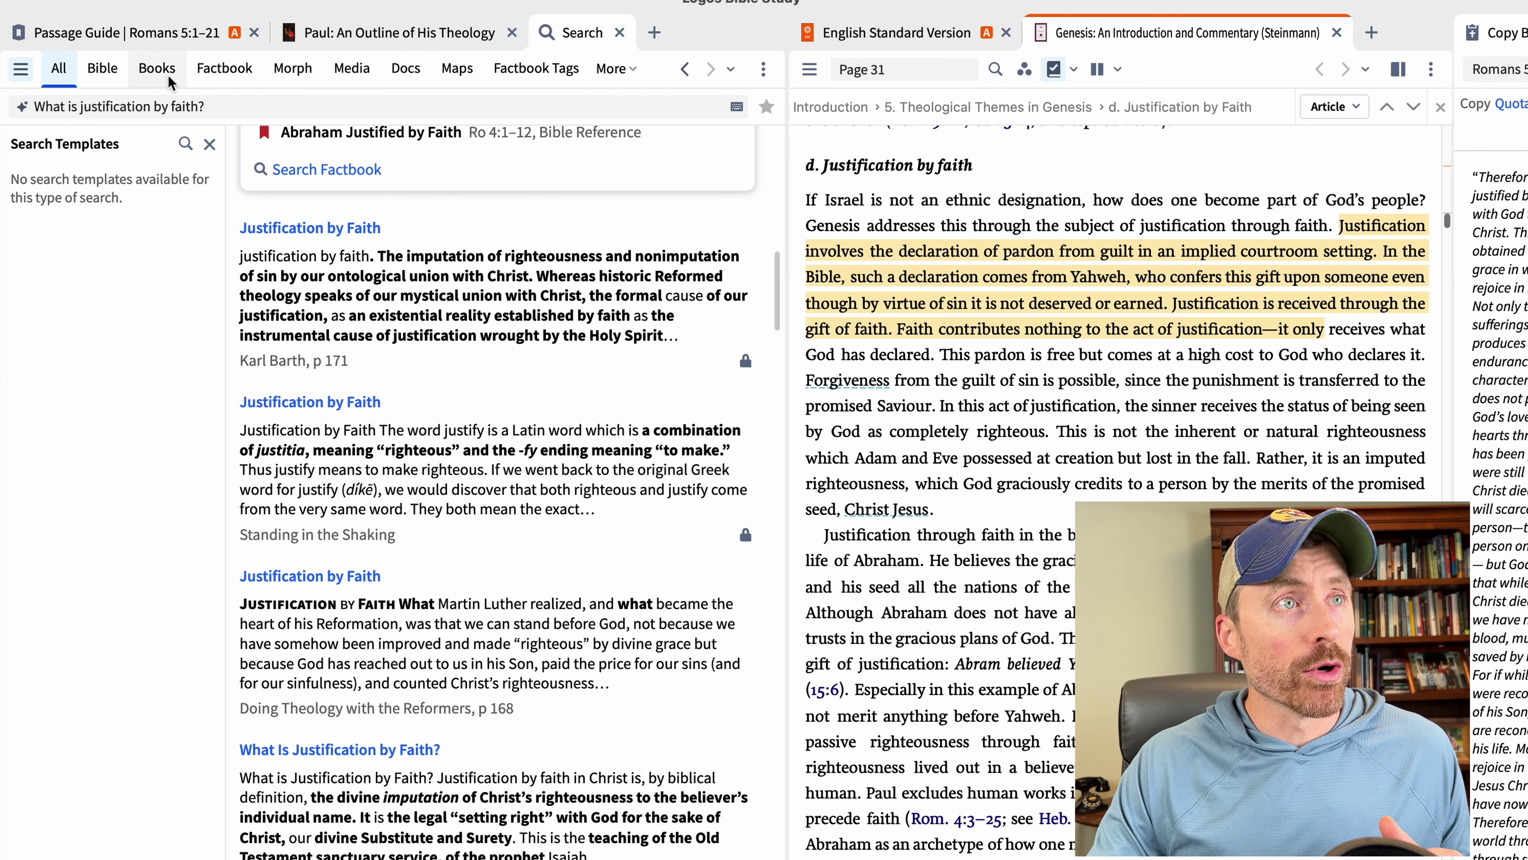
# Rerun the justification-by-faith question limited to the Books tab (Your Books).
pyautogui.click(173, 87)
pyautogui.click(305, 139)
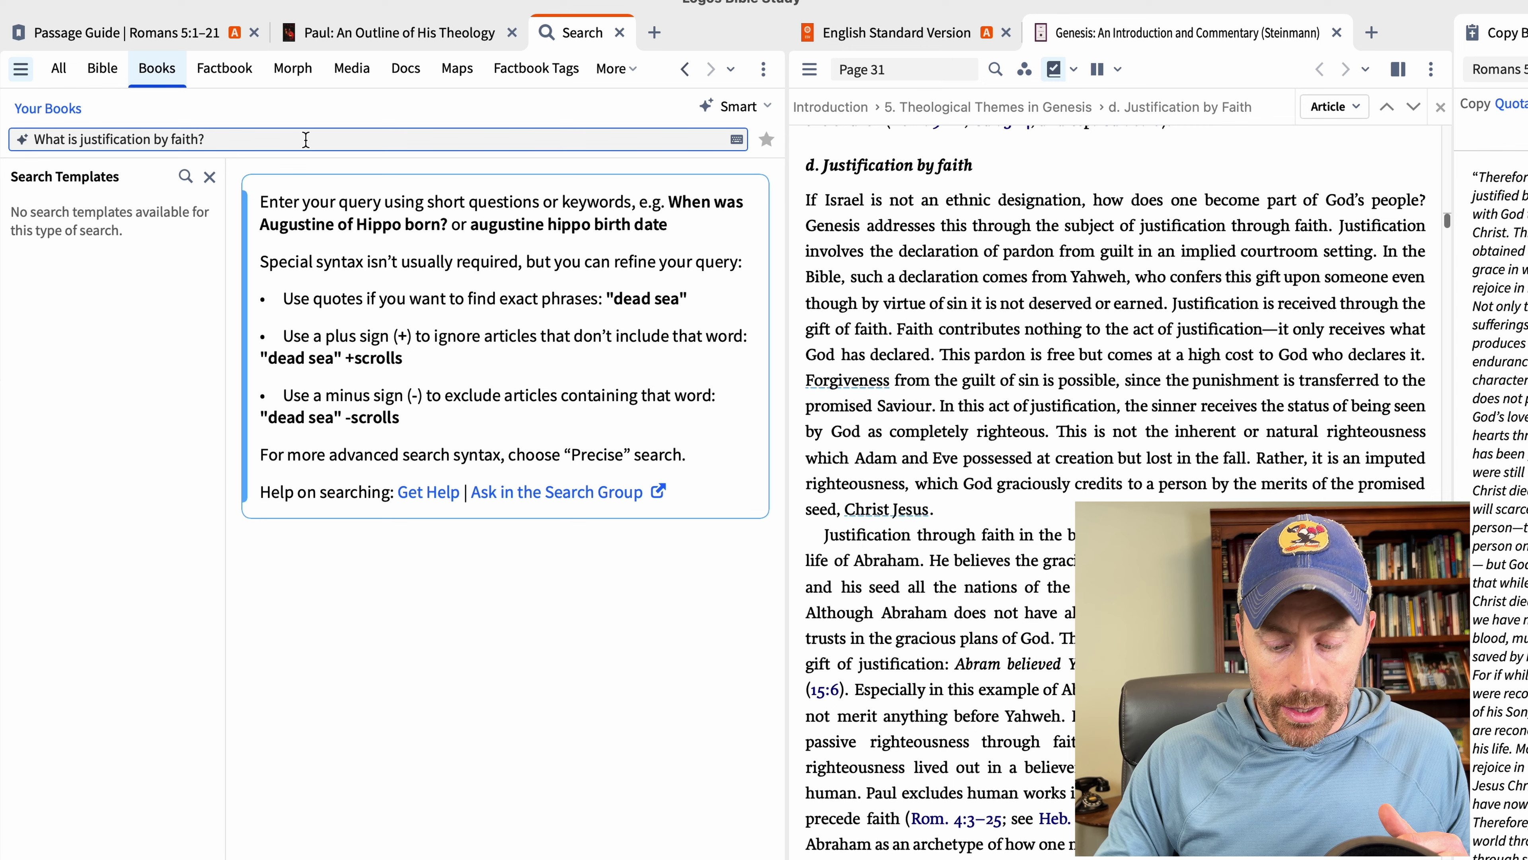
pyautogui.press('Return')
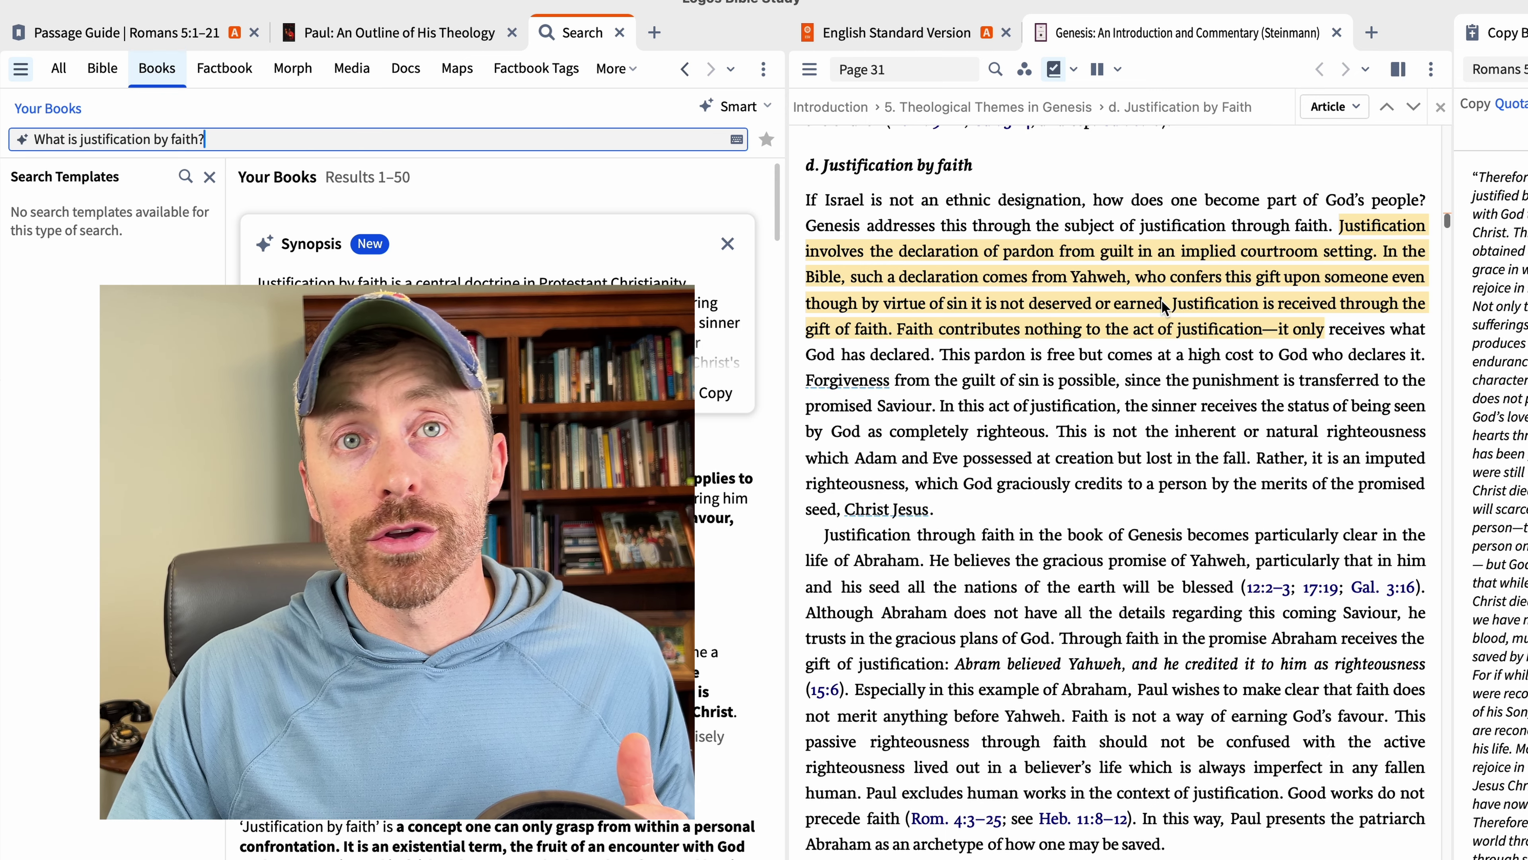
# Select the 'd. Justification by Faith' paragraph and show its Selection › Add a clipping options.
pyautogui.moveTo(804, 198); pyautogui.dragTo(927, 498)
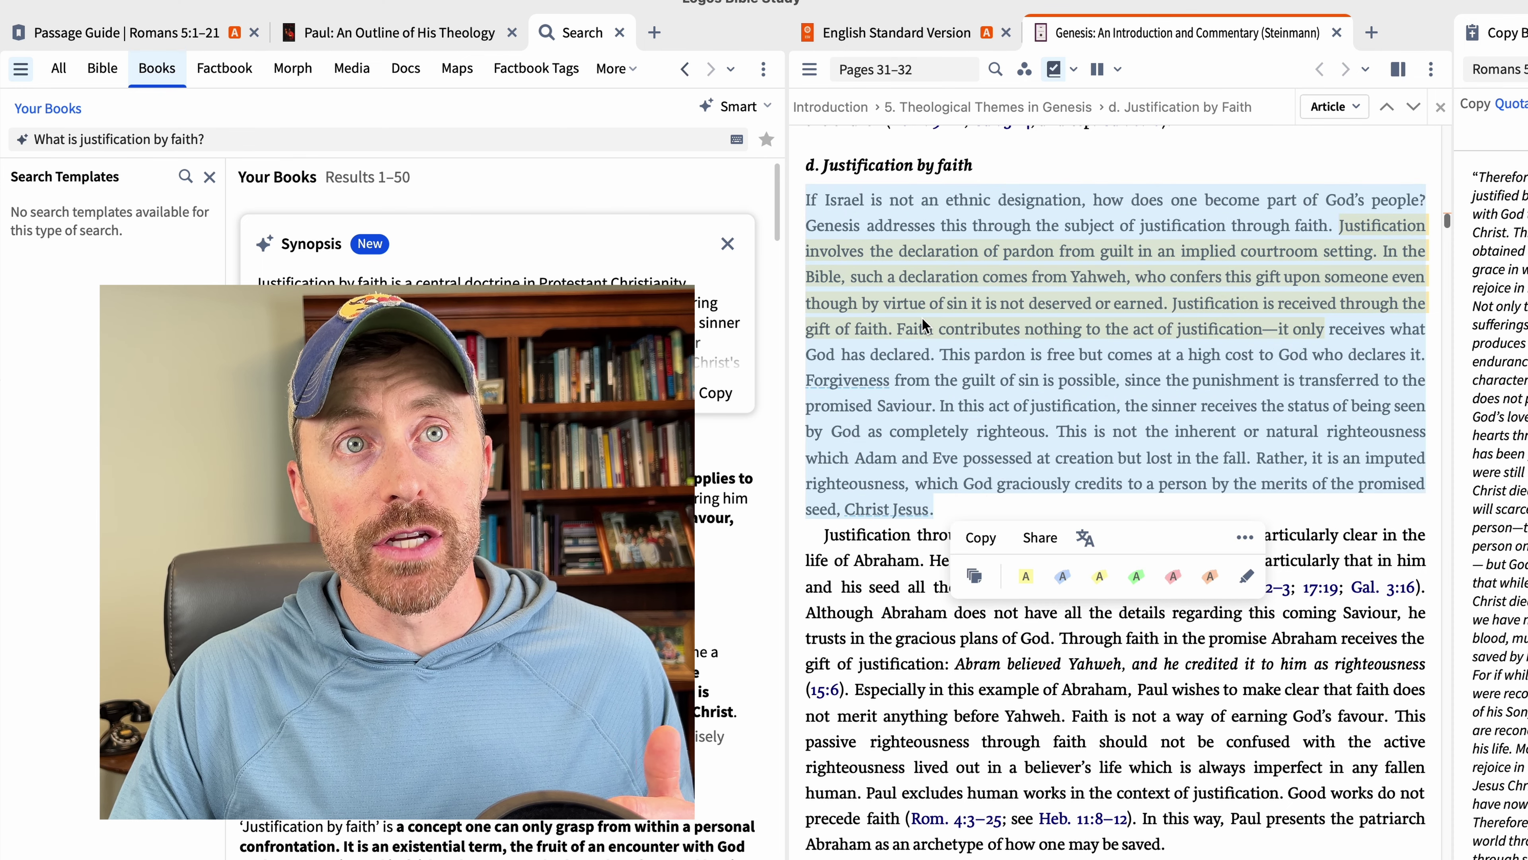
pyautogui.rightClick(899, 411)
pyautogui.moveTo(975, 444)
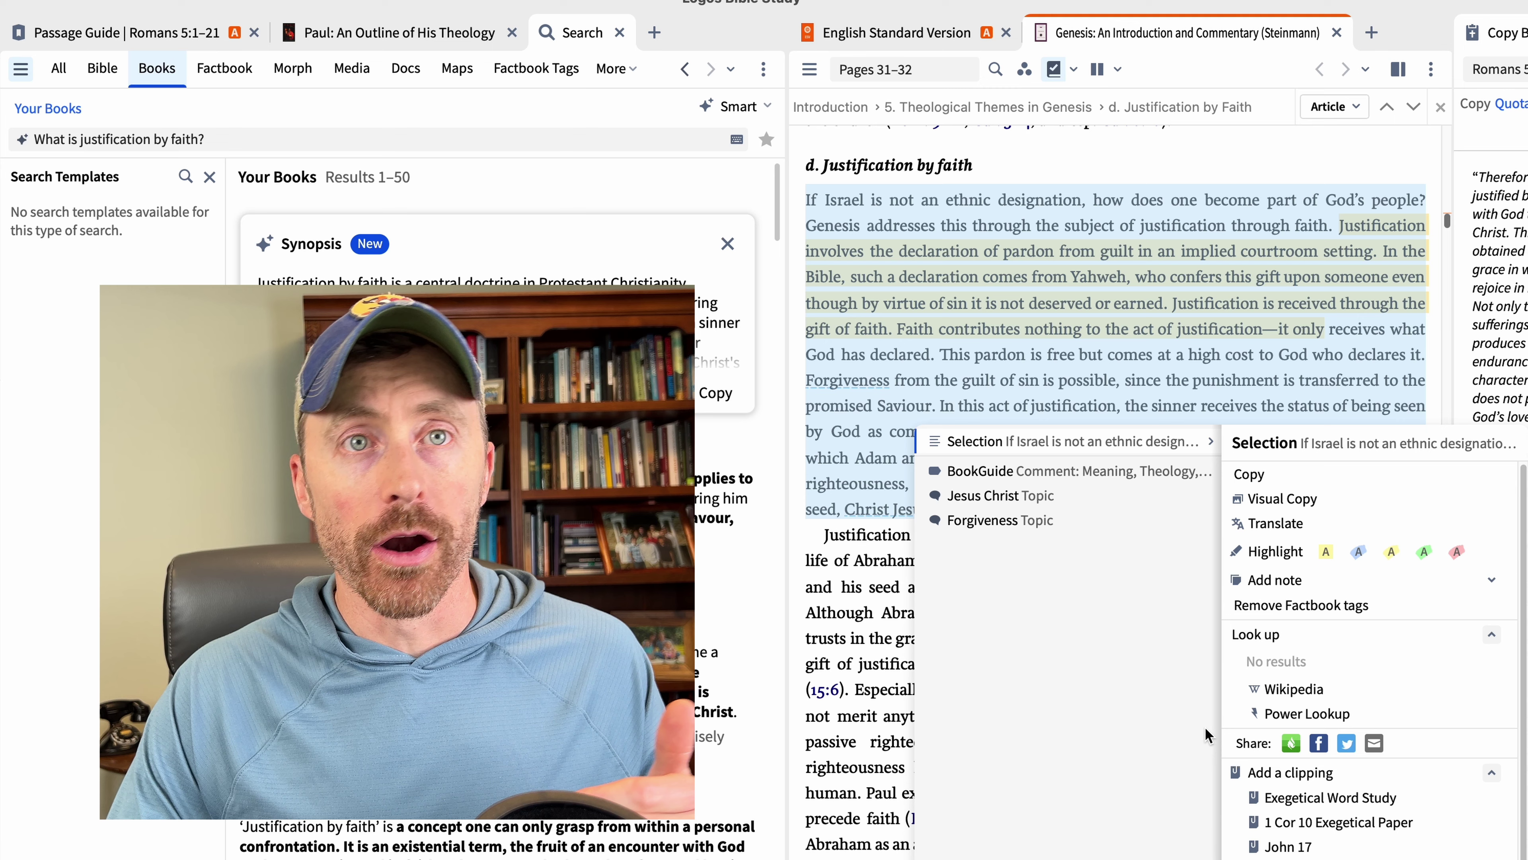
# Dismiss the menu and open the Exegetical Word Study clippings document from Documents.
pyautogui.click(439, 348)
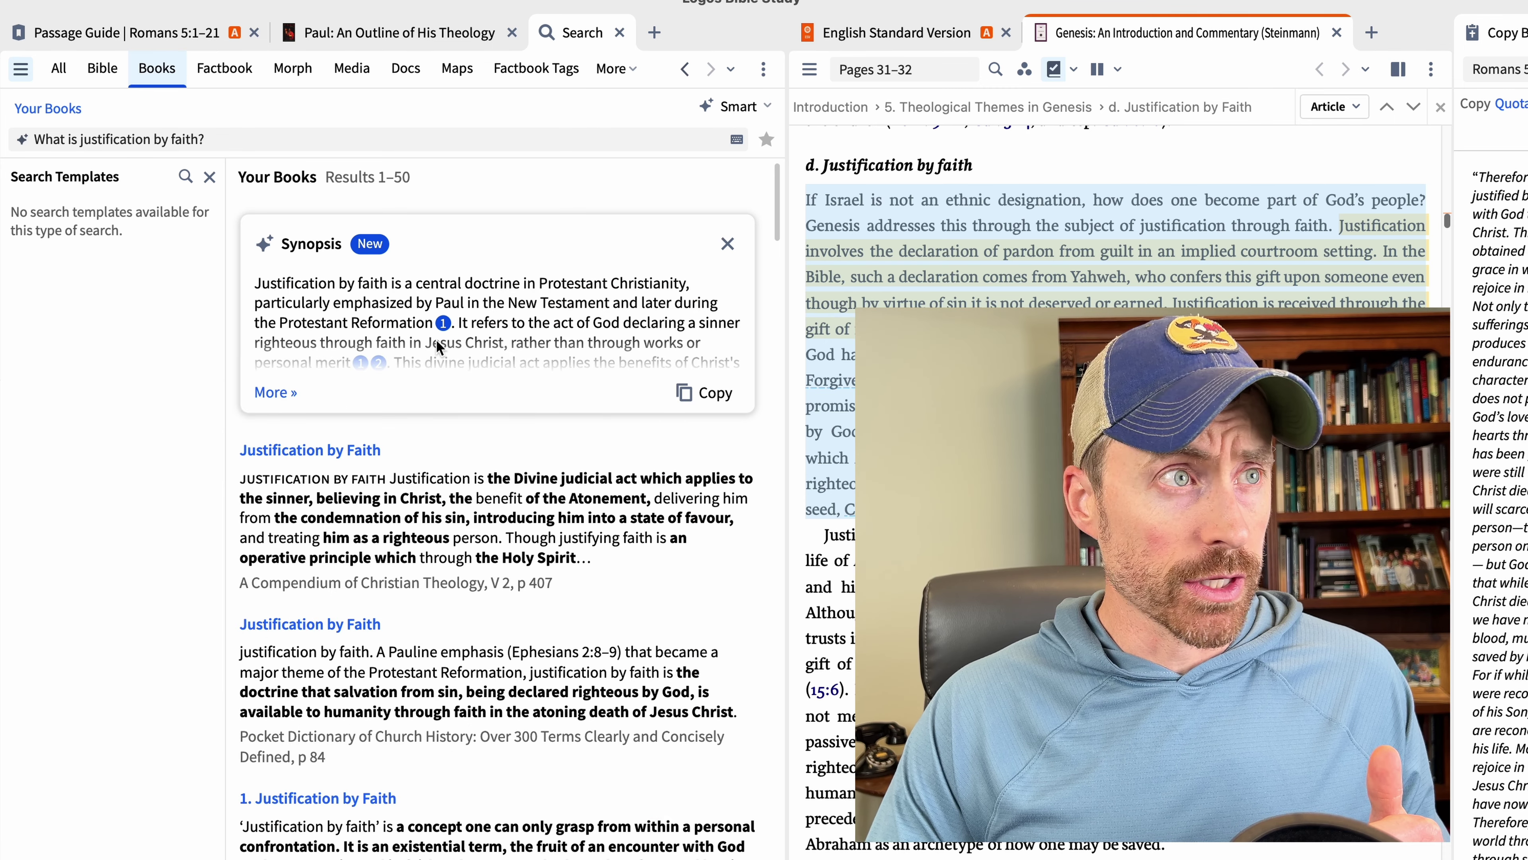
pyautogui.press('super+shift+d')
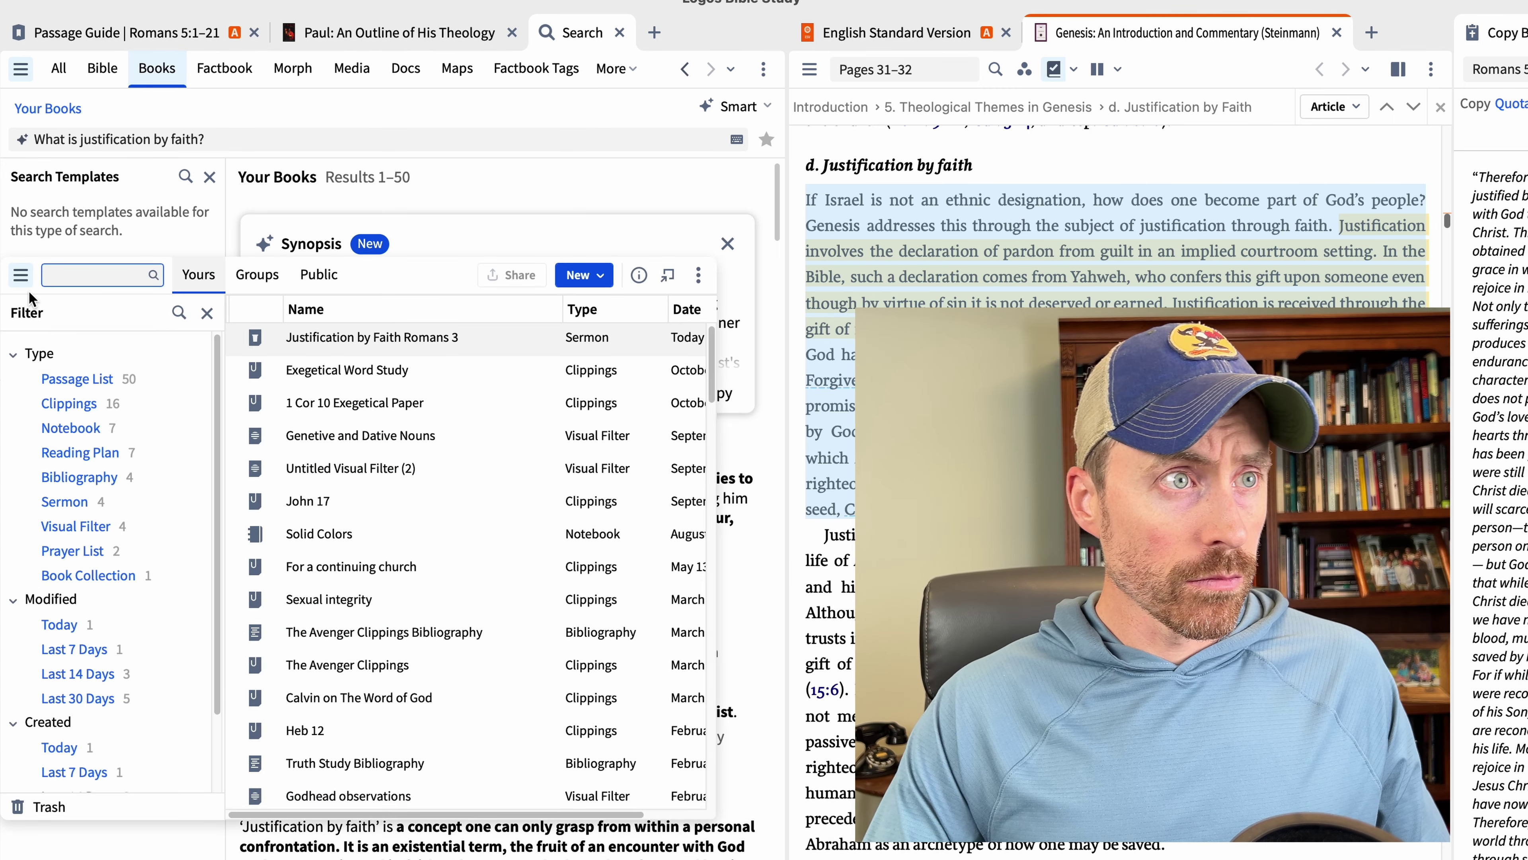
pyautogui.scroll(-3, 119, 530)
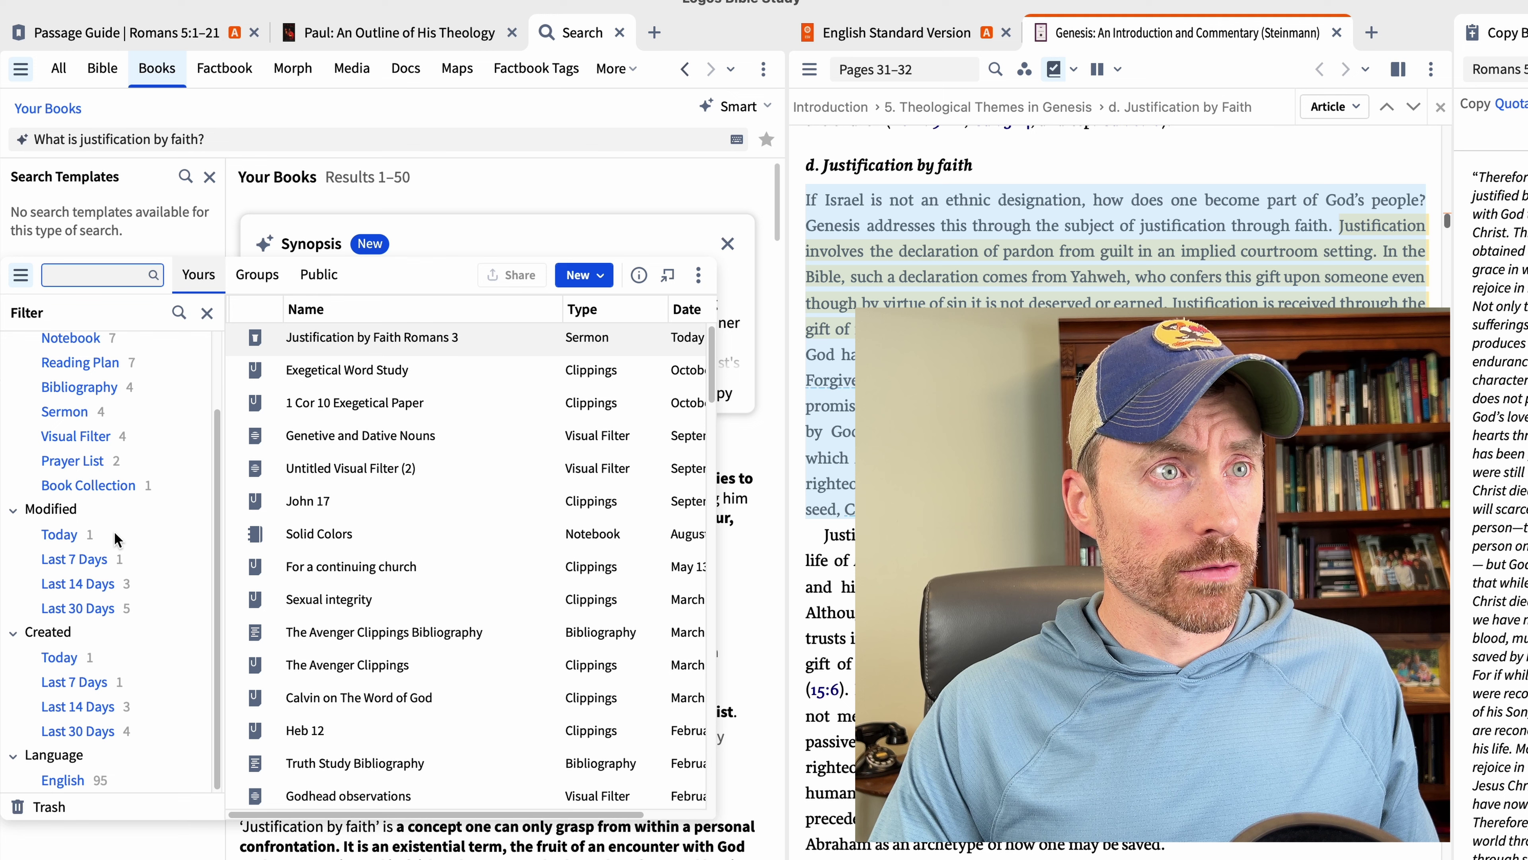
pyautogui.click(347, 376)
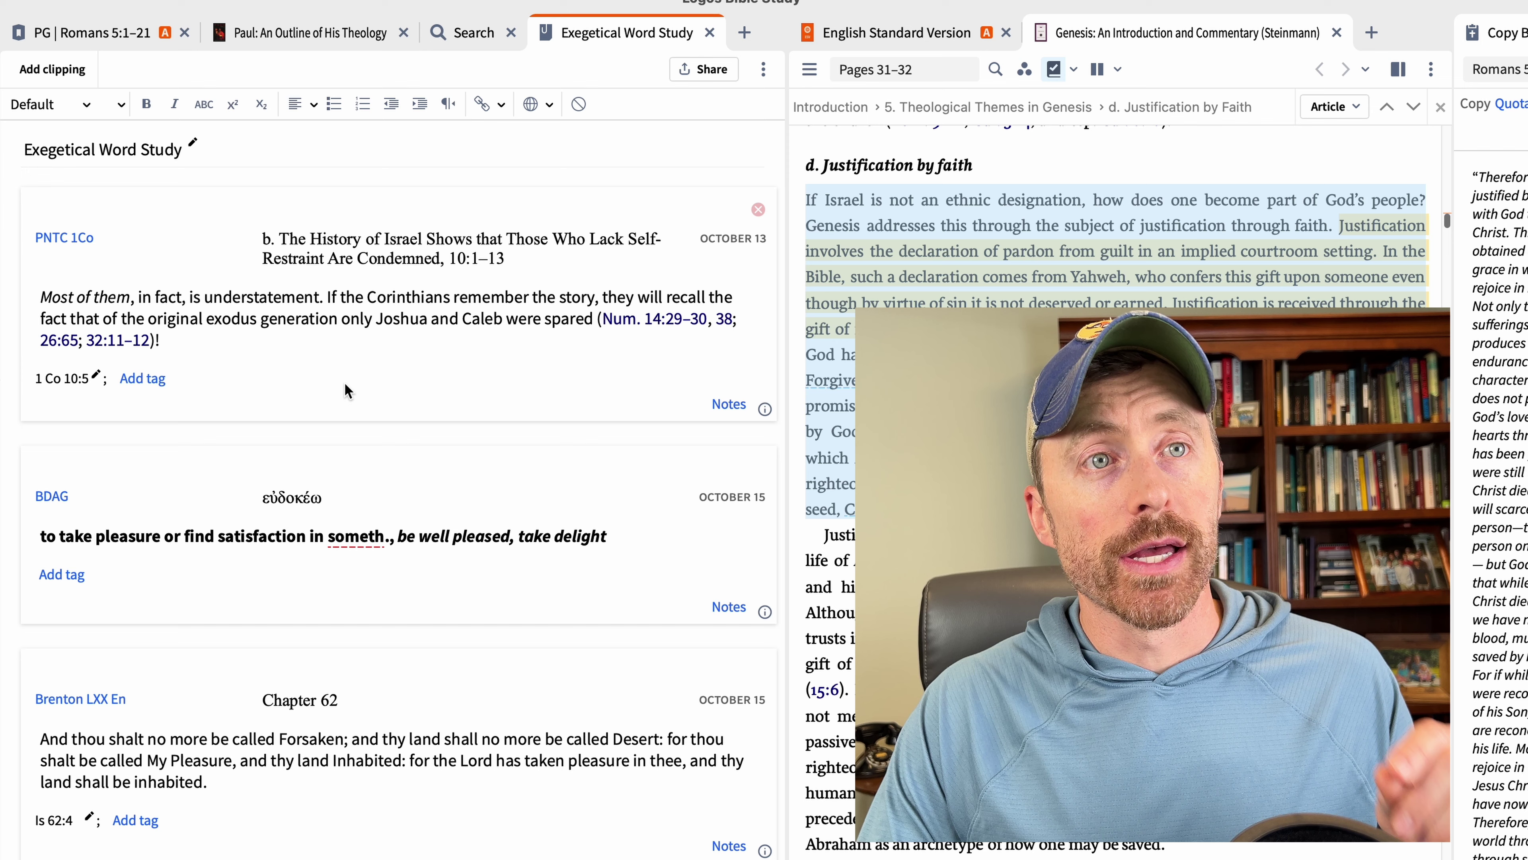
# Show the bibliographic info for the PNTC clipping's source.
pyautogui.click(765, 412)
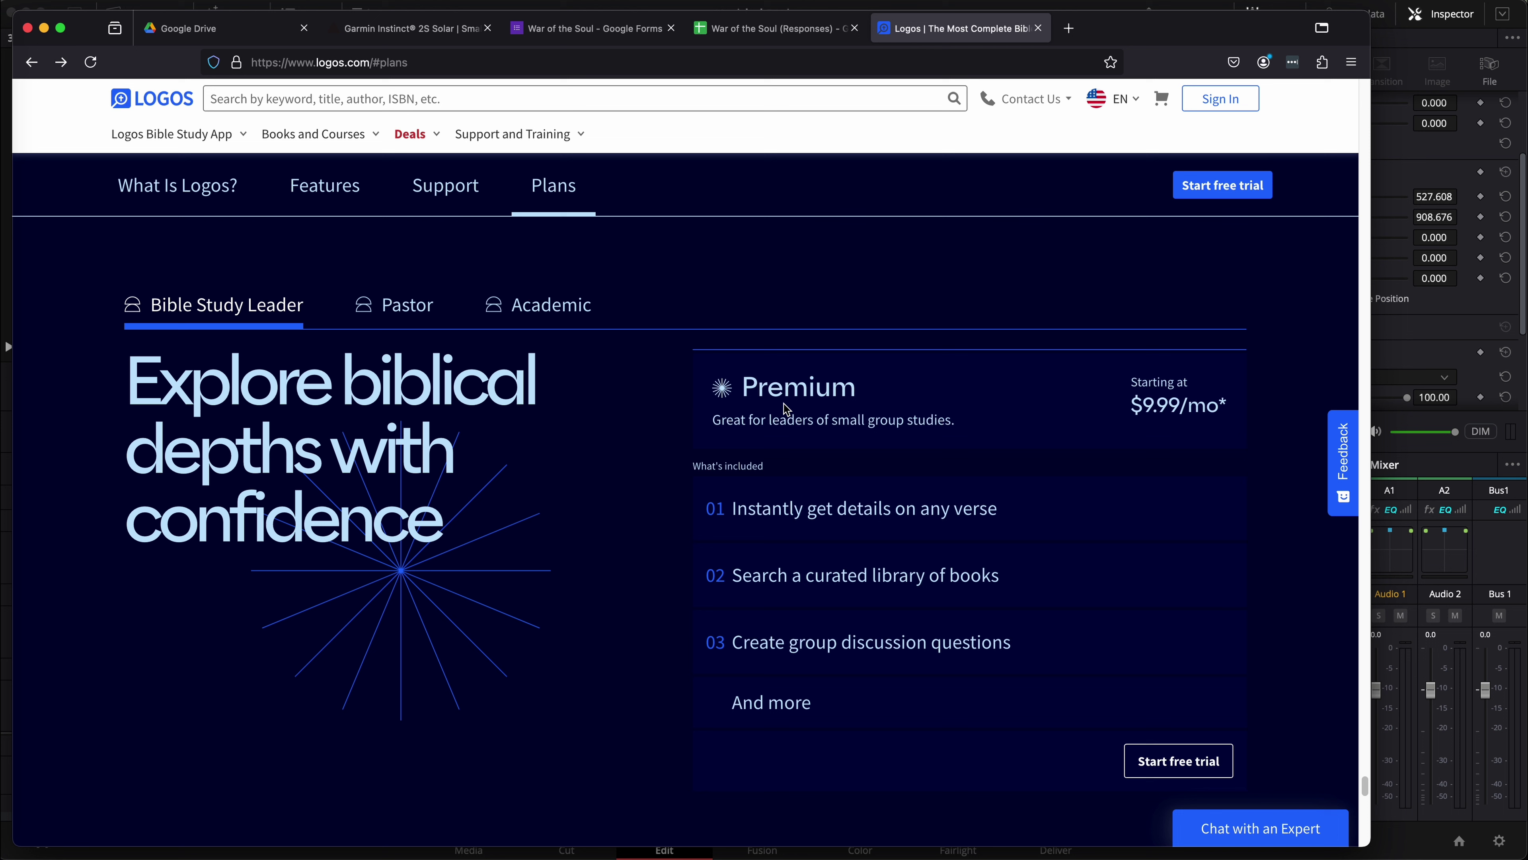
# Choose the Premium plan's free trial to reach the subscription plan choices.
pyautogui.click(1196, 764)
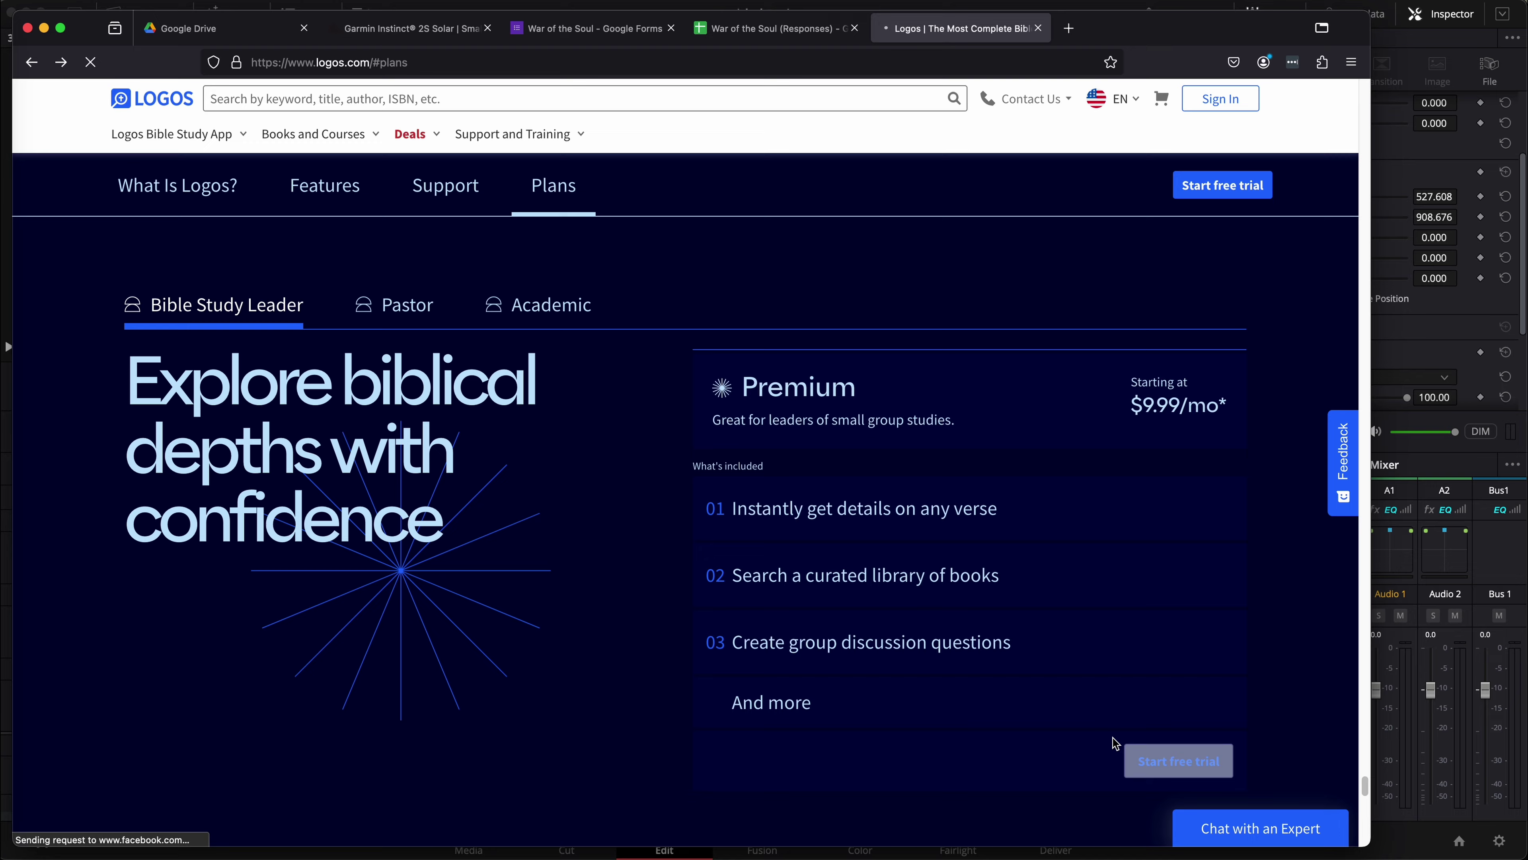
# Switch to monthly billing (Premium $9.99, Pro $14.99, Max $19.99) and scroll to the feature comparison.
pyautogui.click(826, 484)
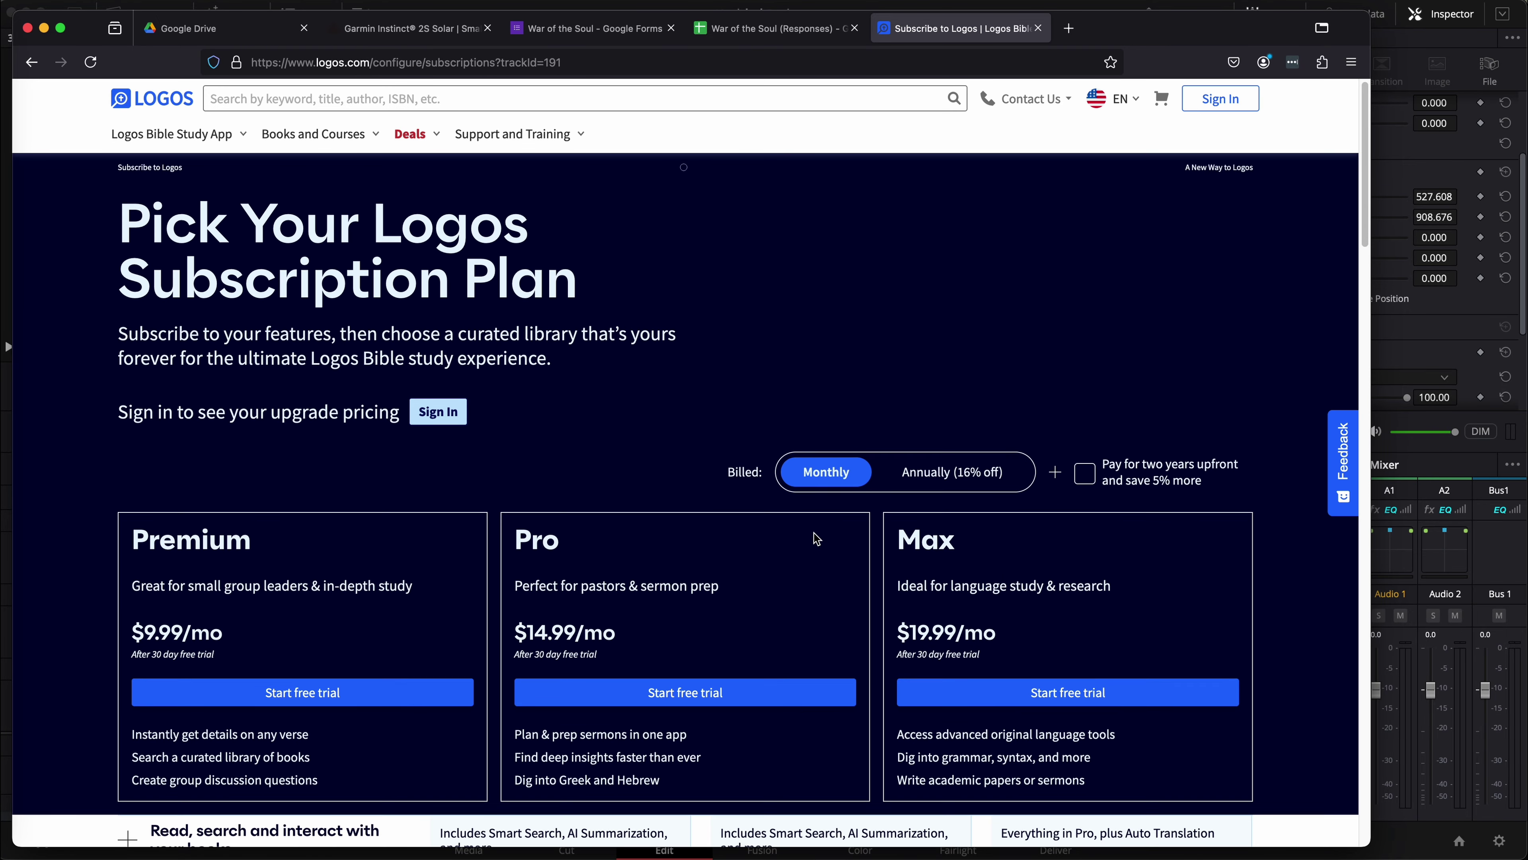
pyautogui.scroll(-2, 811, 536)
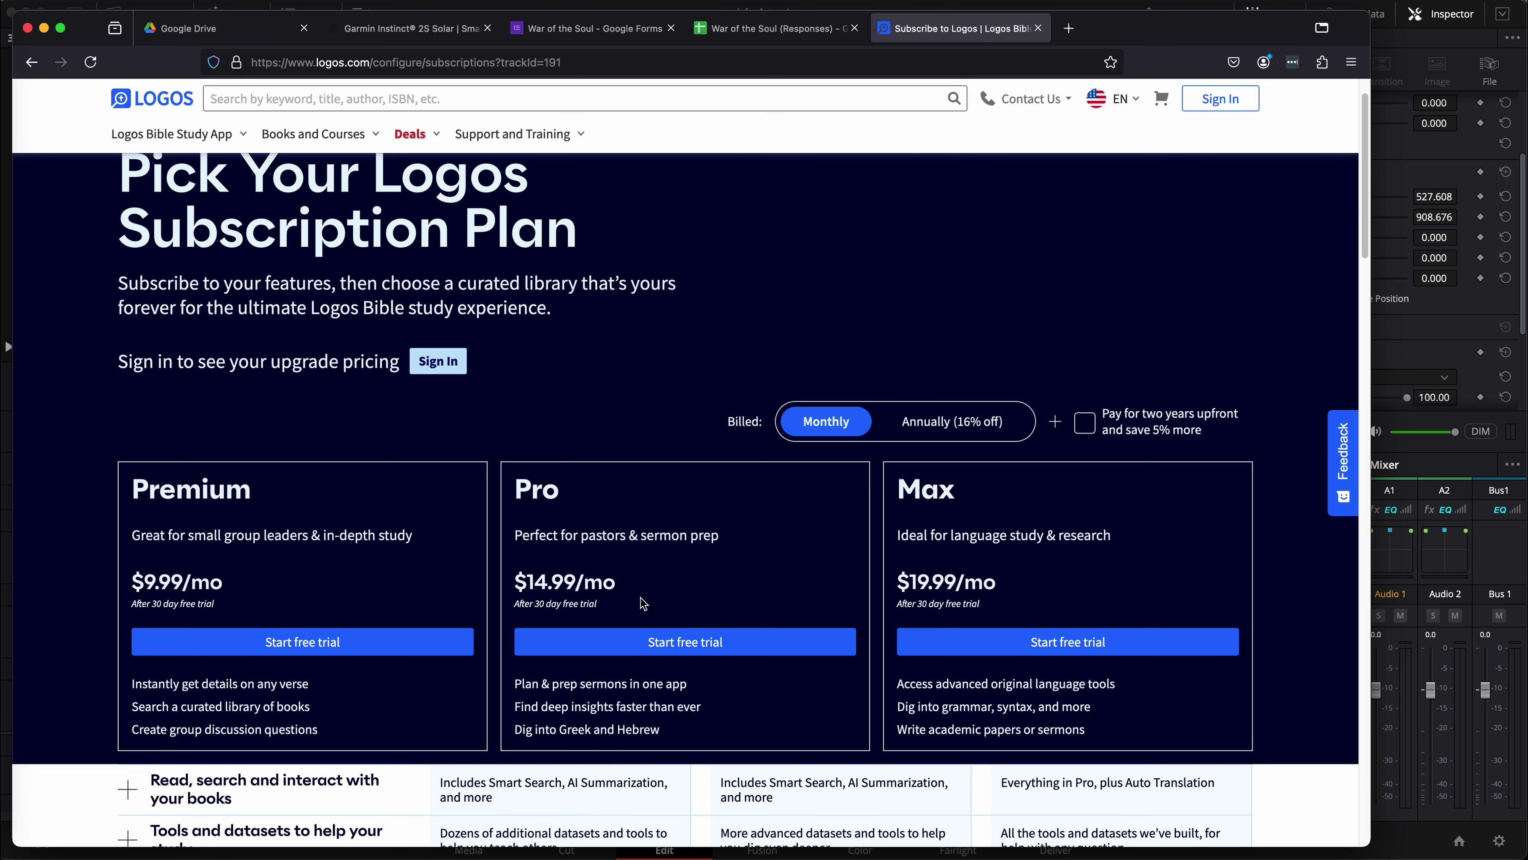
pyautogui.scroll(-5, 643, 603)
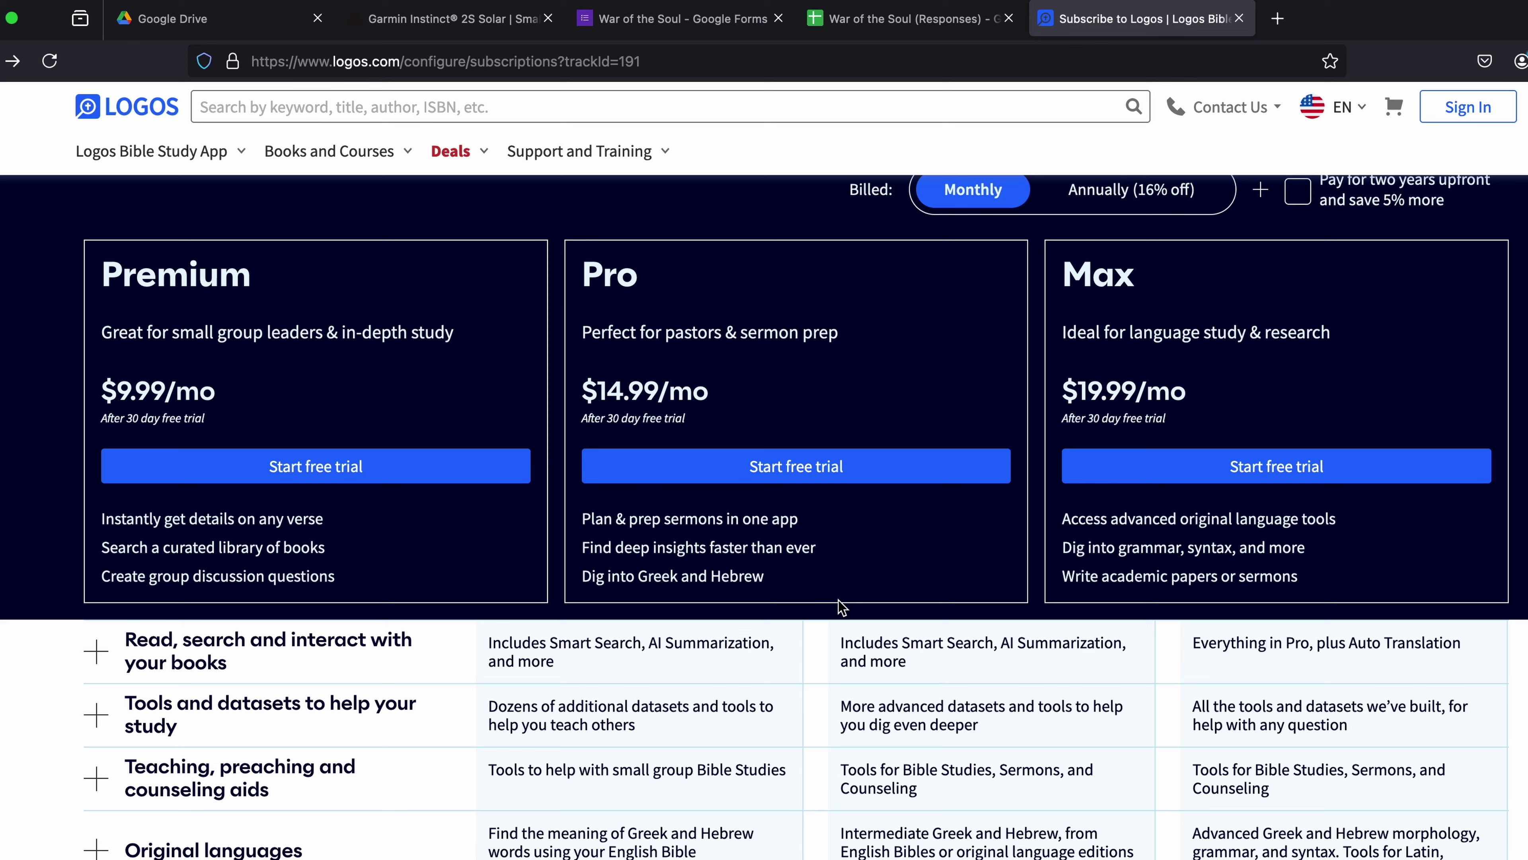
pyautogui.scroll(-4, 838, 603)
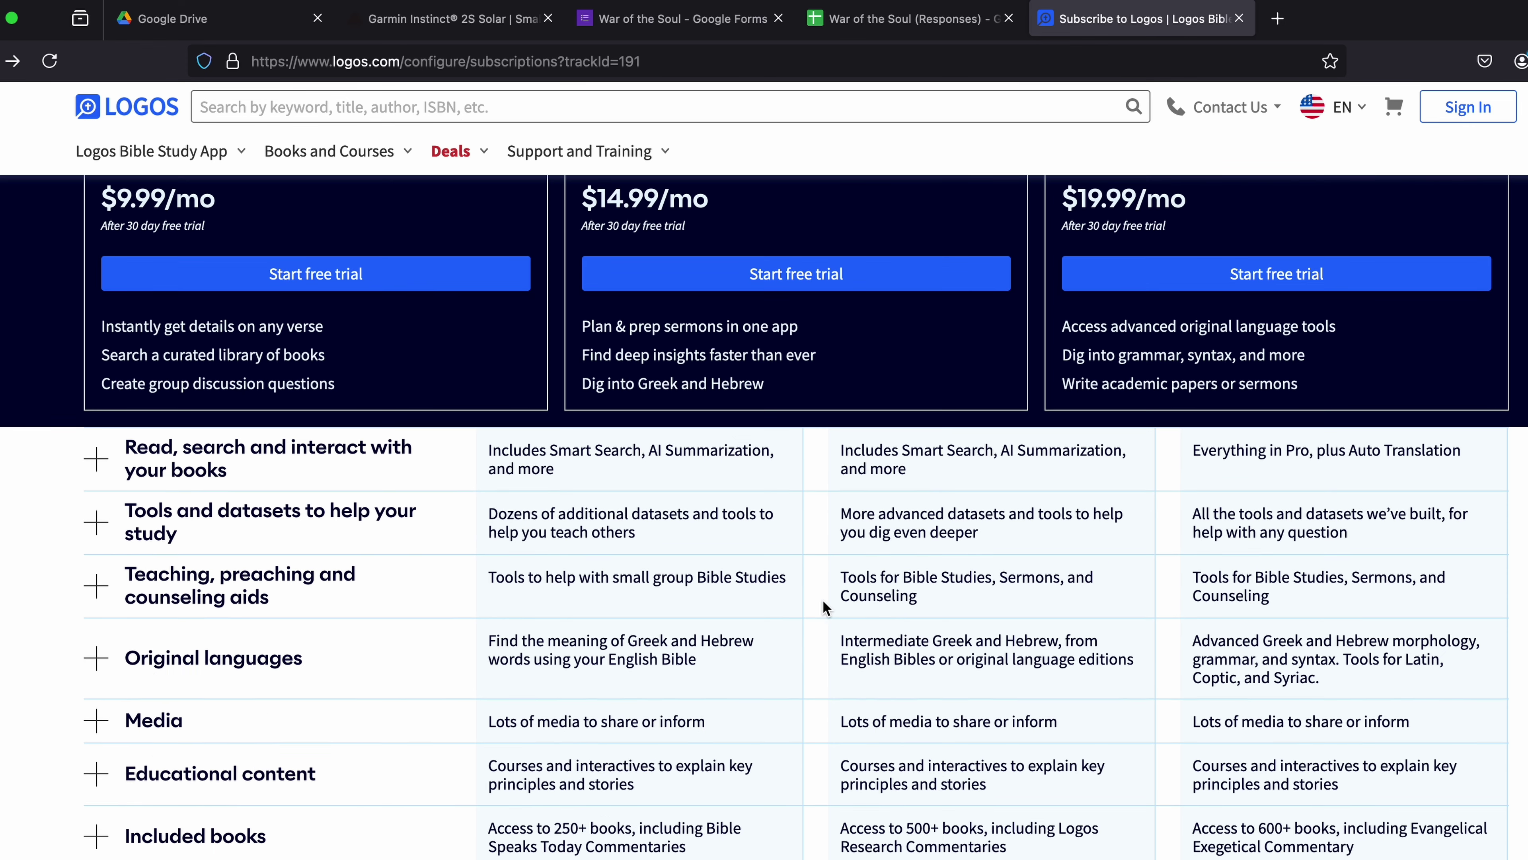
pyautogui.scroll(-3, 280, 829)
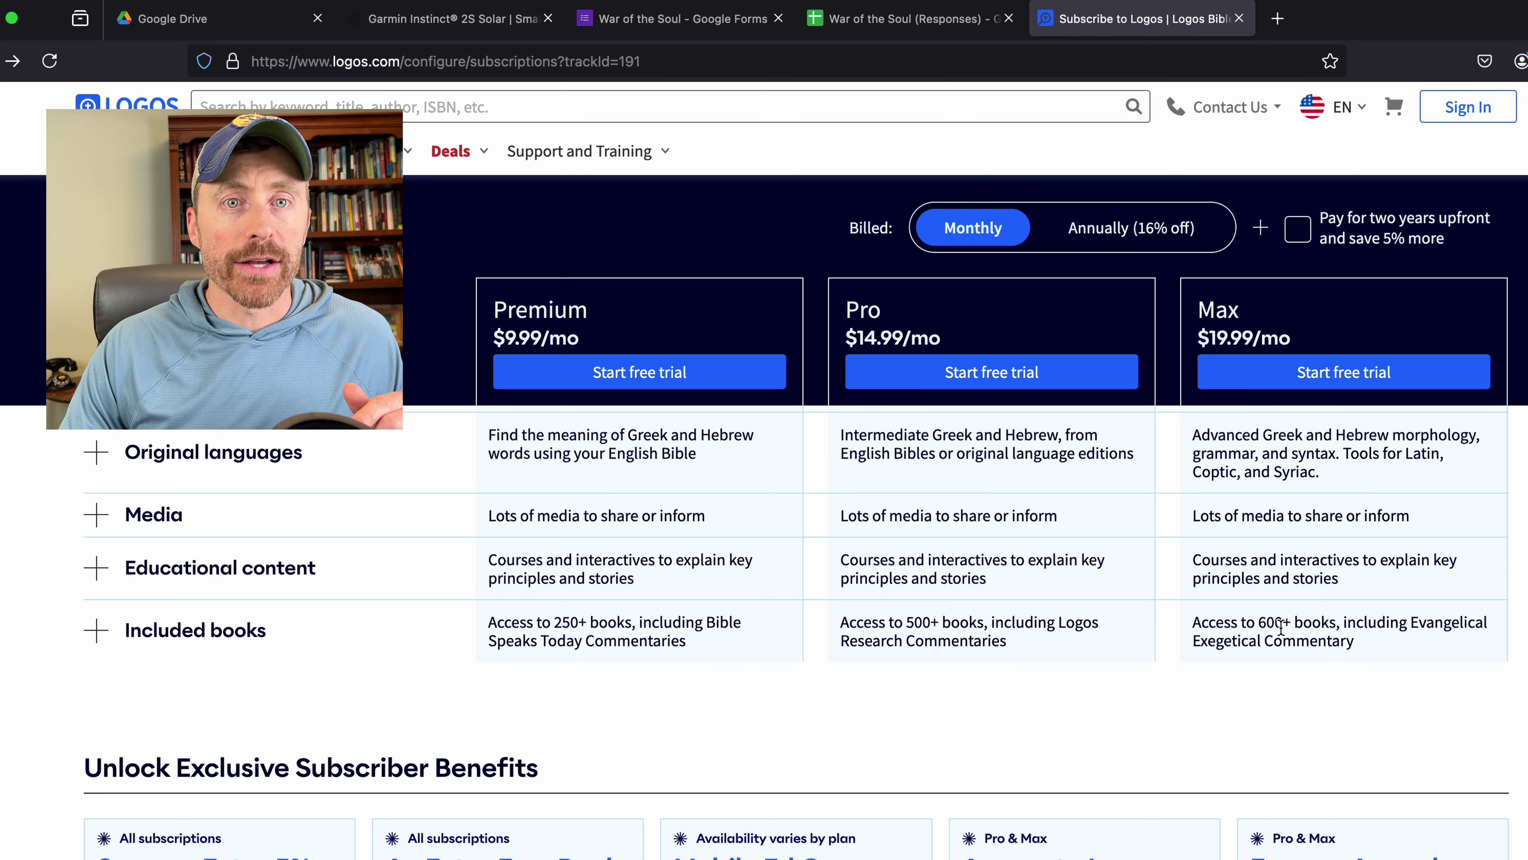
# Expand Included books and the Biblical Commentaries list, scrolling through each plan's commentary titles.
pyautogui.click(96, 630)
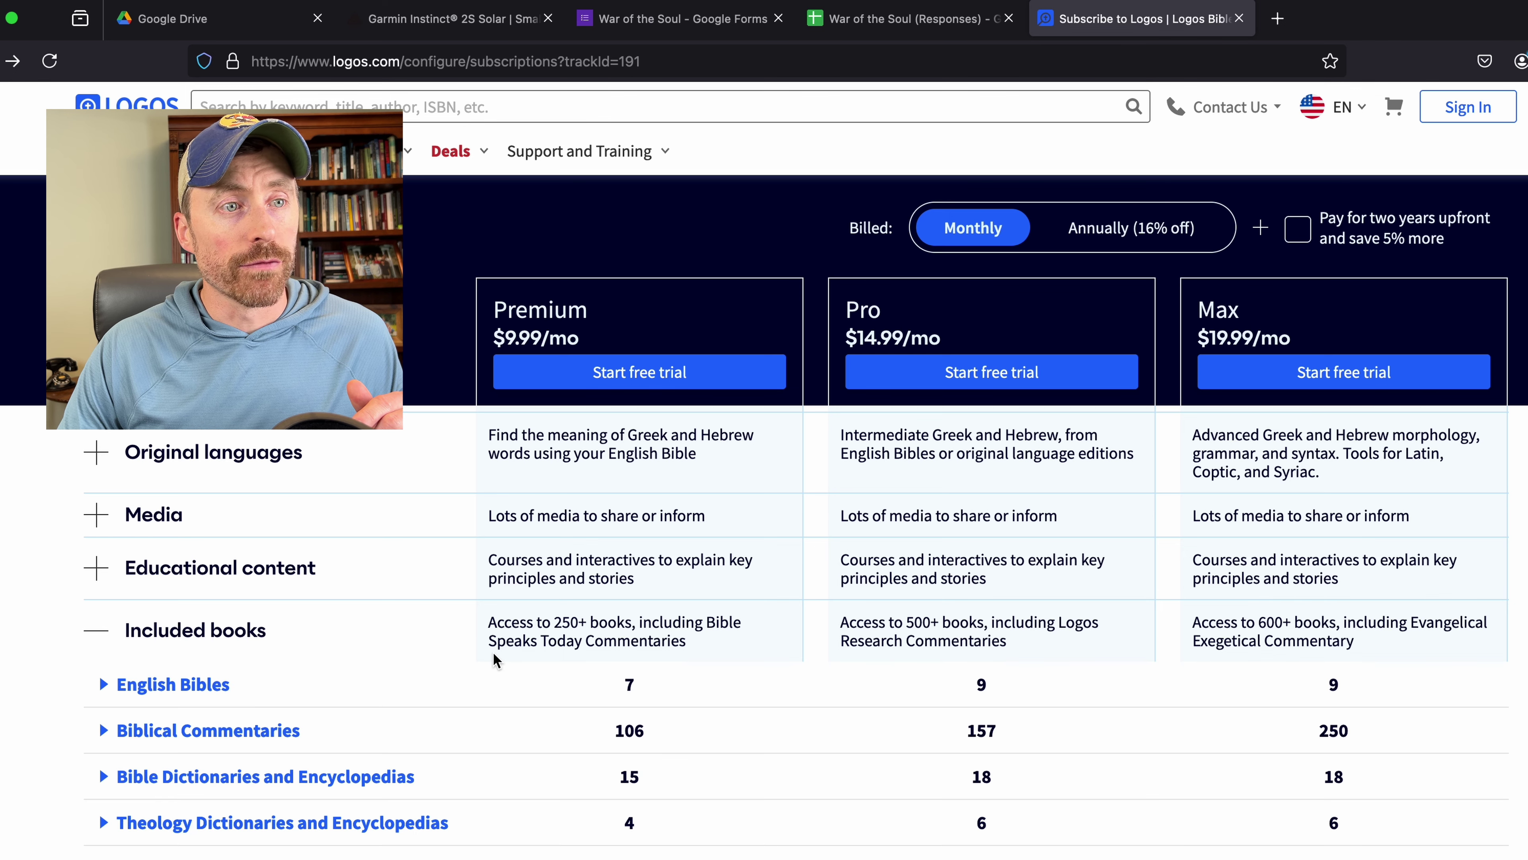
pyautogui.scroll(-3, 493, 659)
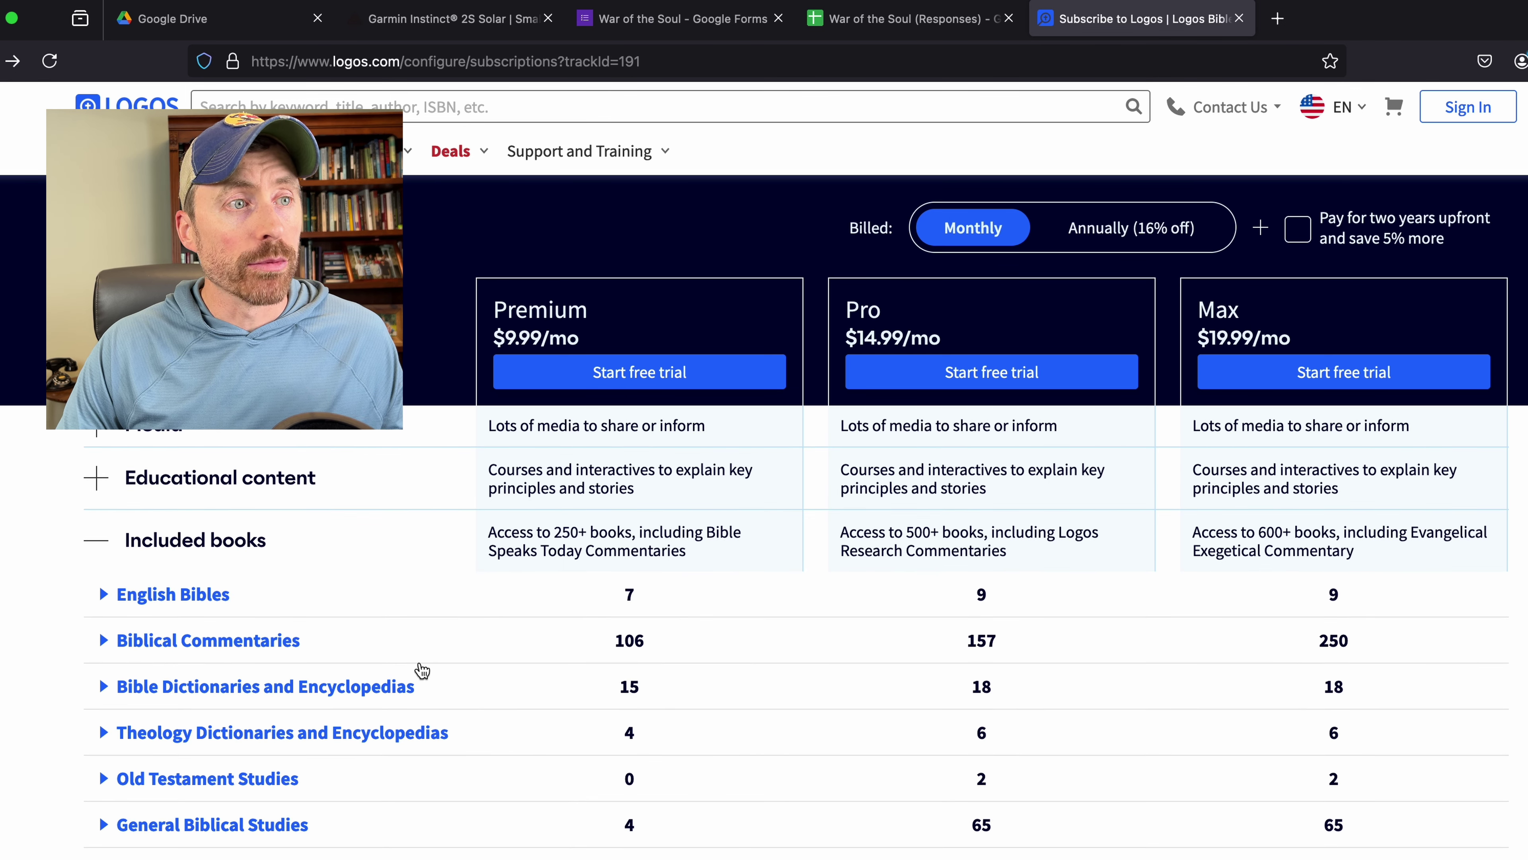
pyautogui.click(103, 640)
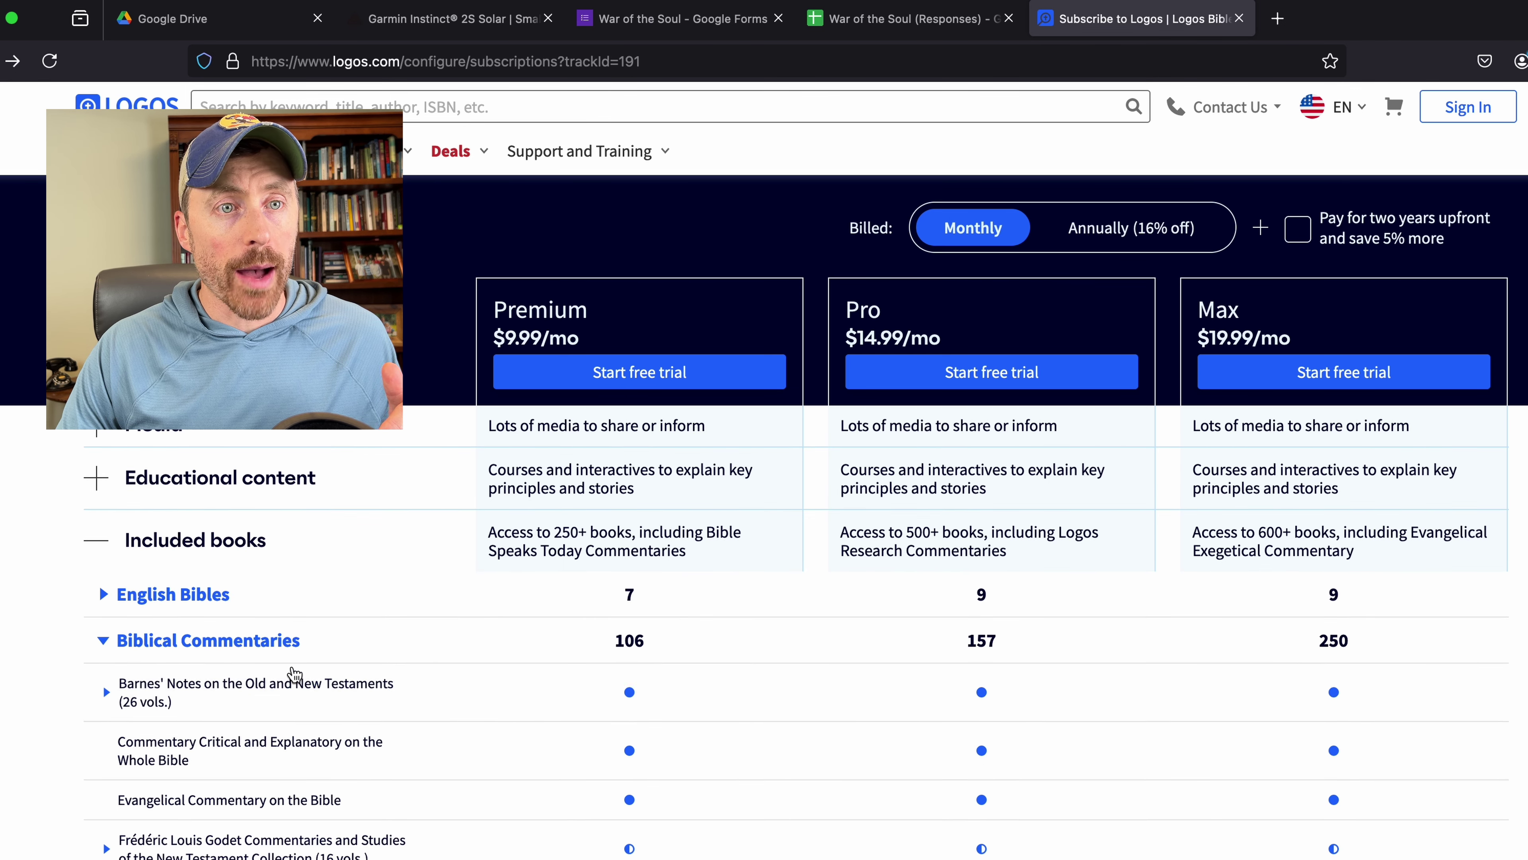
pyautogui.scroll(-10, 631, 692)
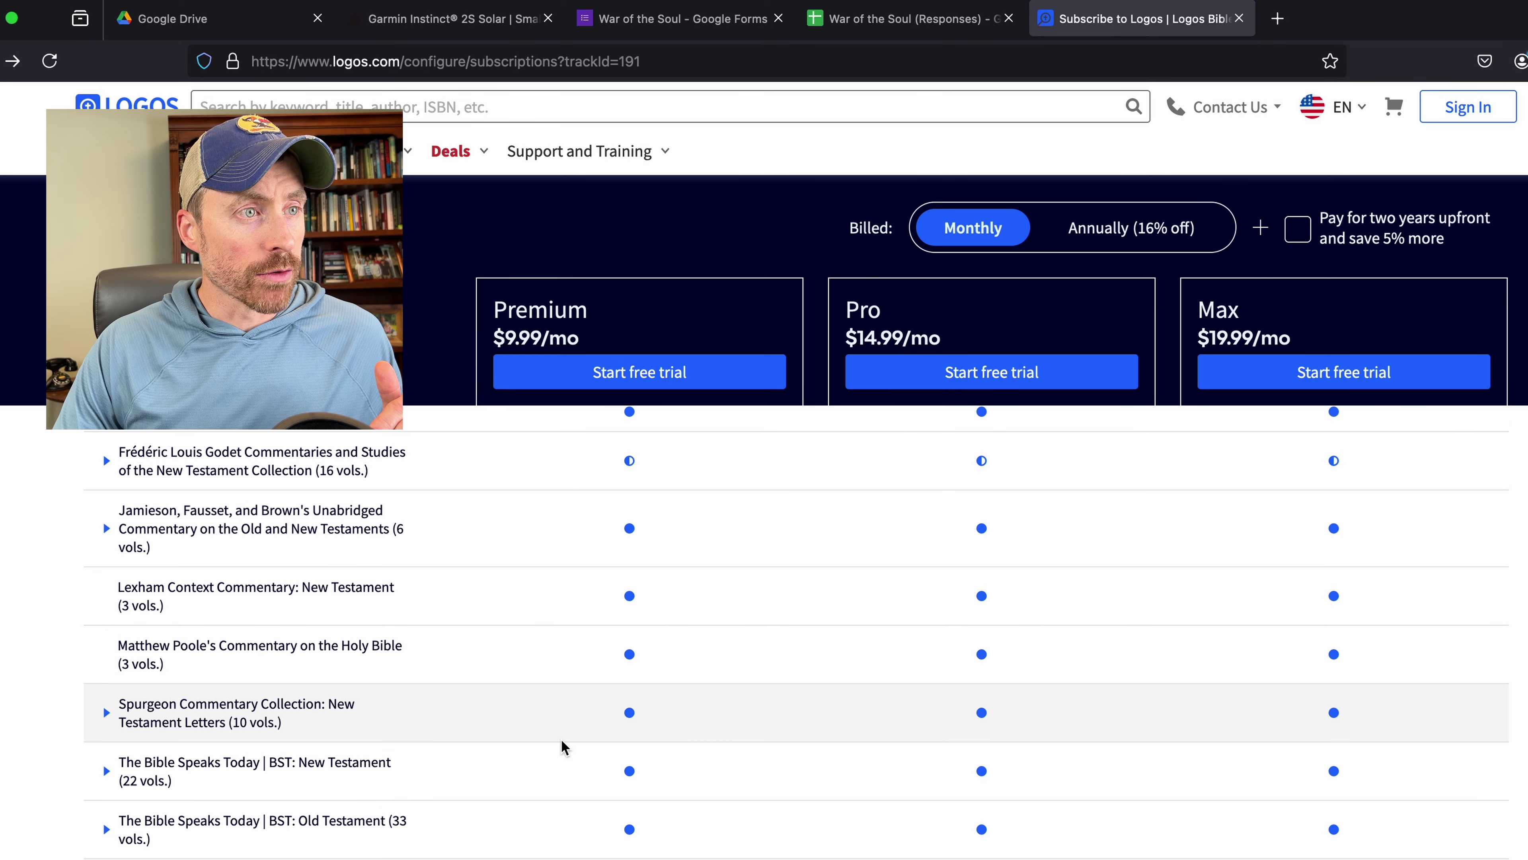
pyautogui.scroll(-1, 564, 747)
pyautogui.scroll(-6, 564, 746)
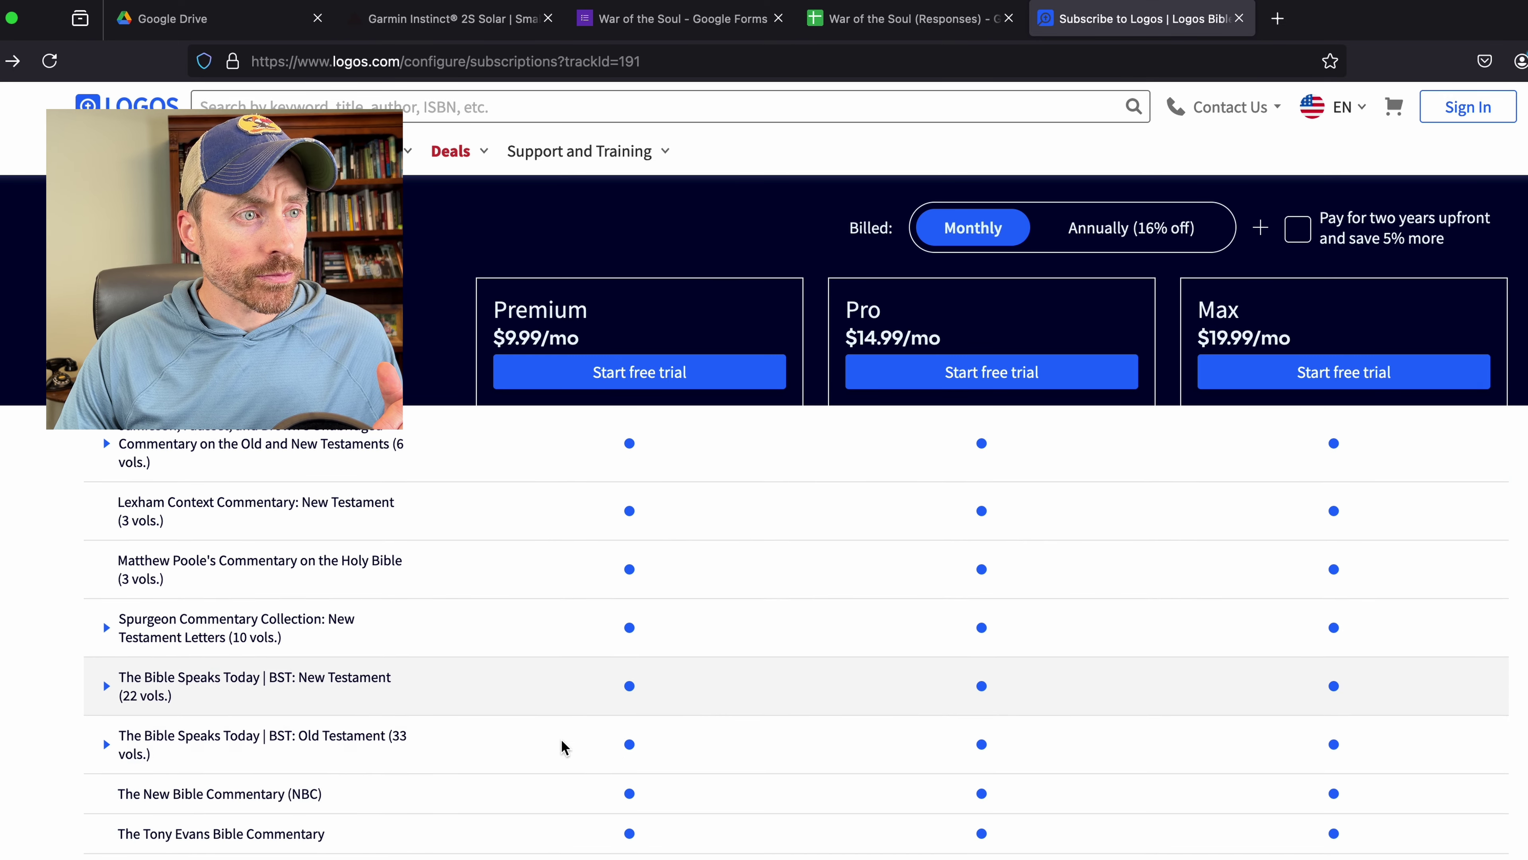
pyautogui.scroll(-1, 564, 746)
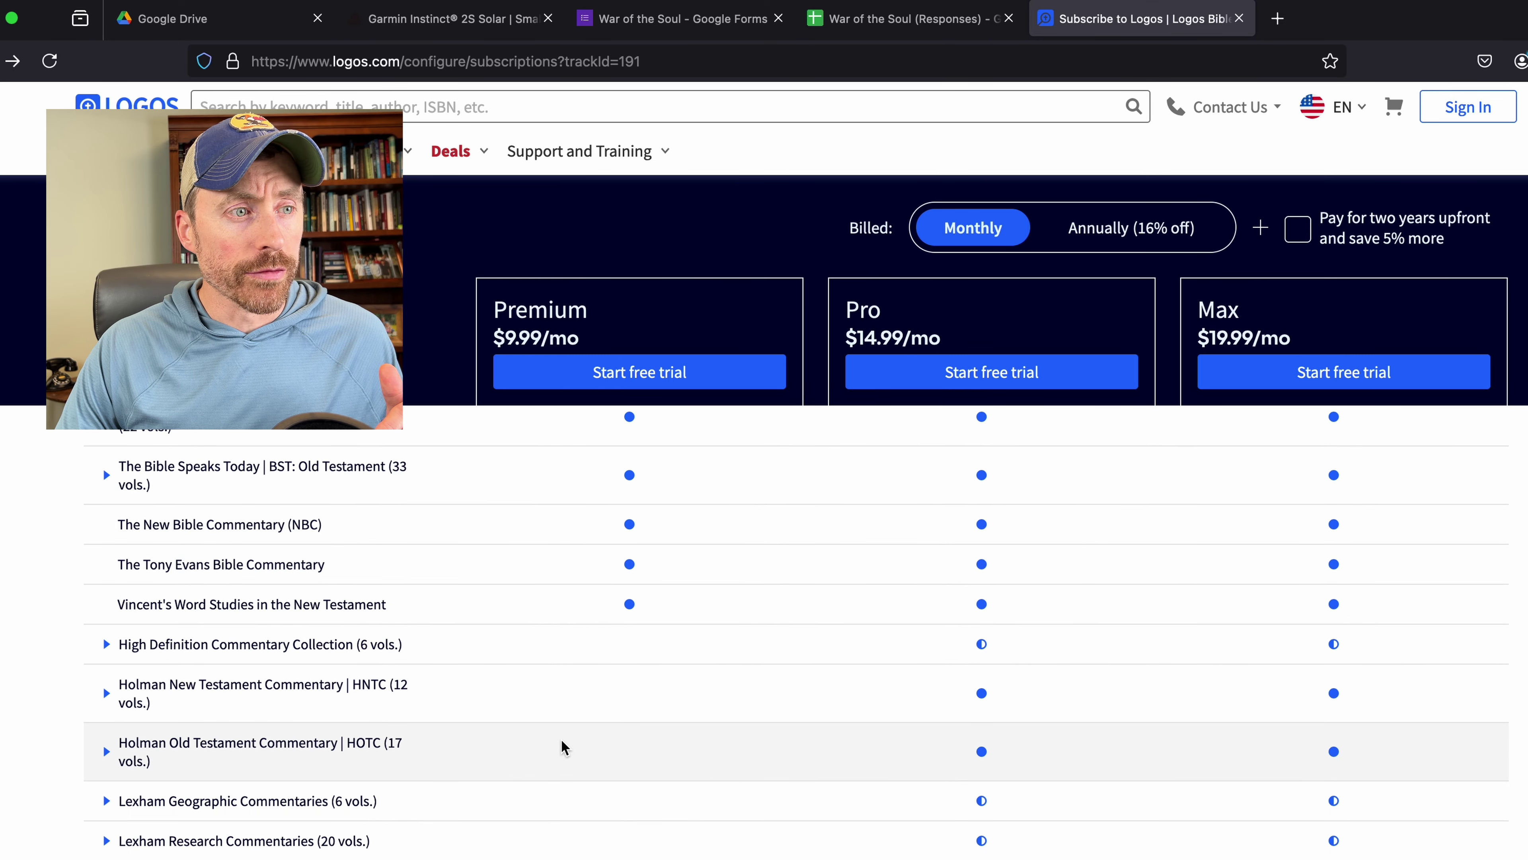
pyautogui.scroll(-1, 564, 747)
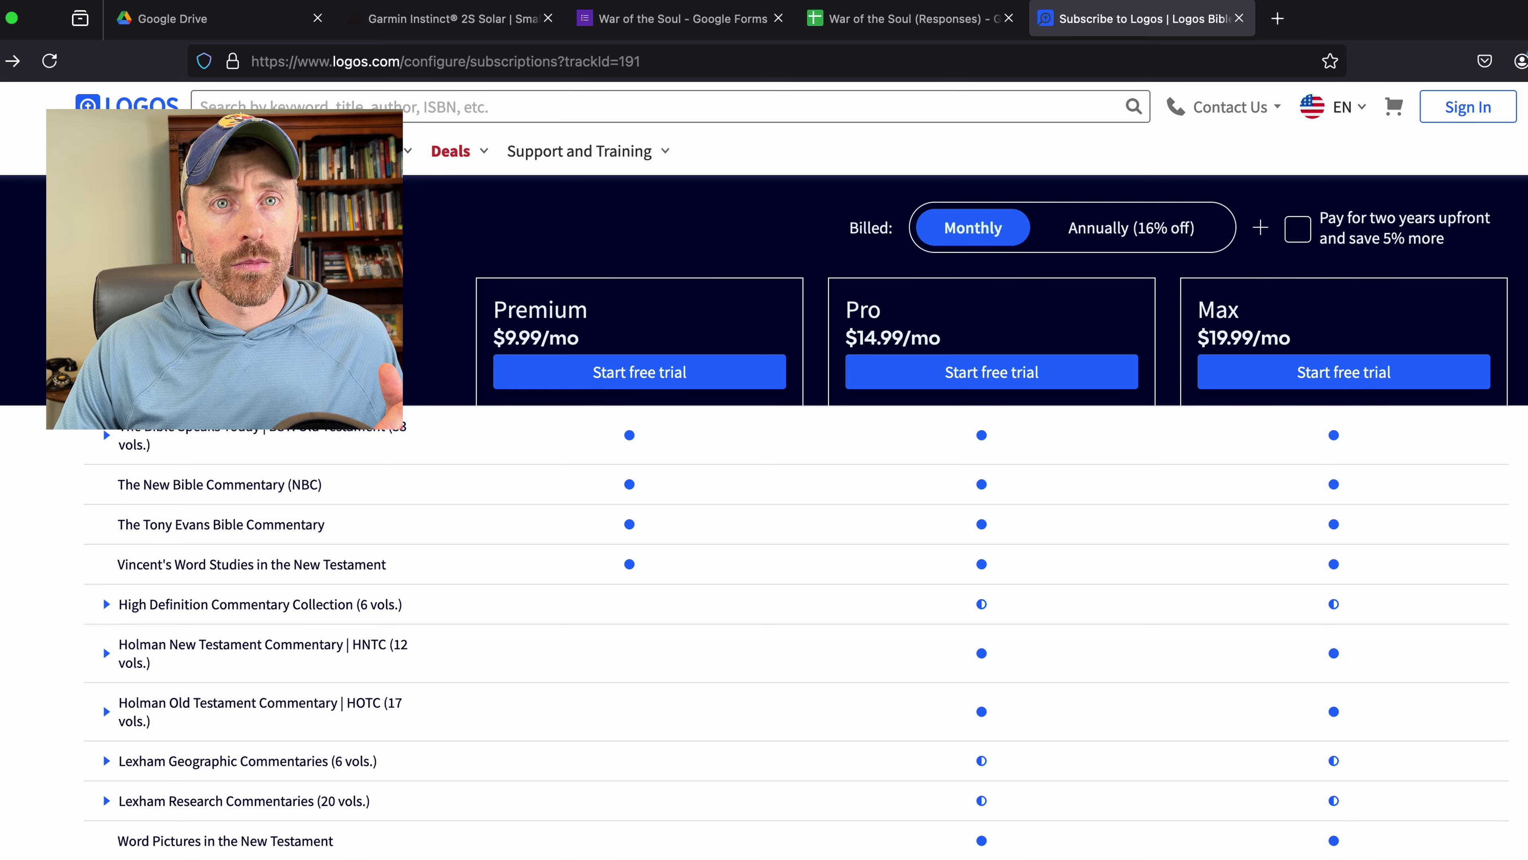
pyautogui.scroll(-10, 843, 789)
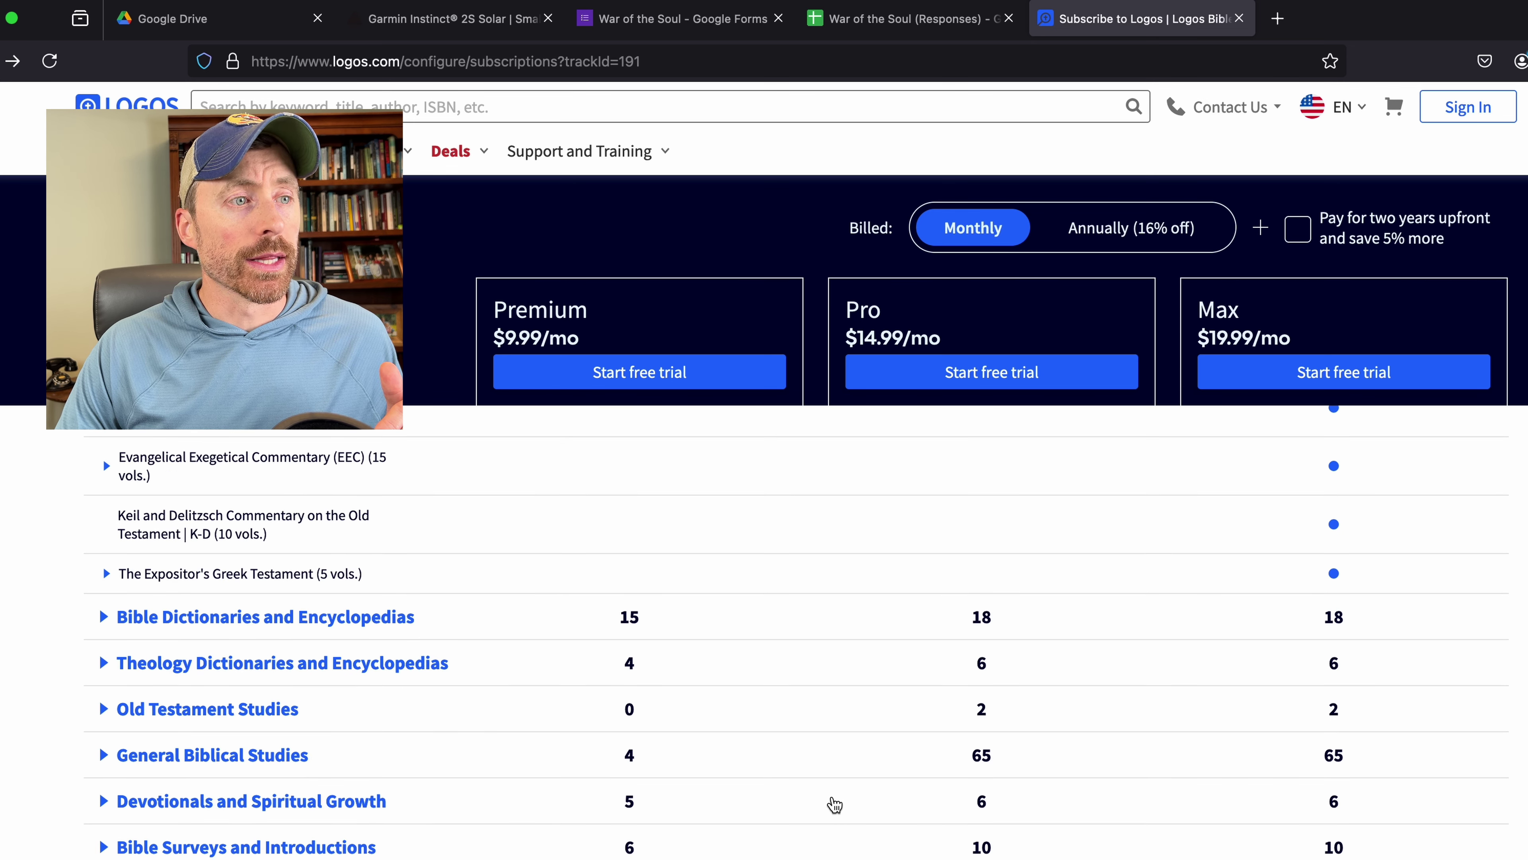
pyautogui.scroll(-3, 835, 805)
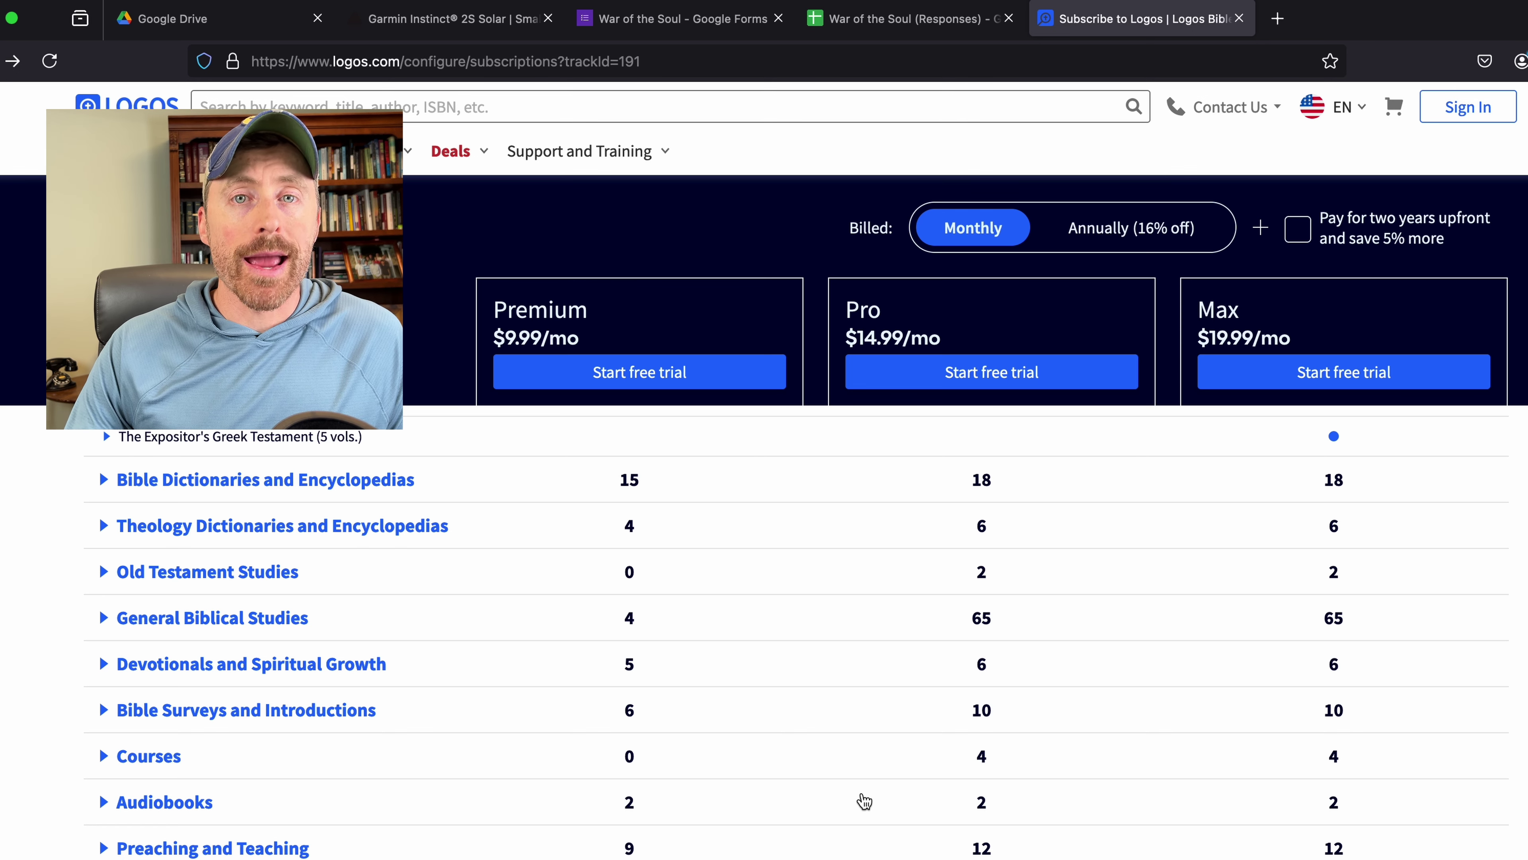
# Return to the 2025 libraries listing and expand the 2025 Portfolio Library ($3,324.99) description.
pyautogui.press('super+bracketright')
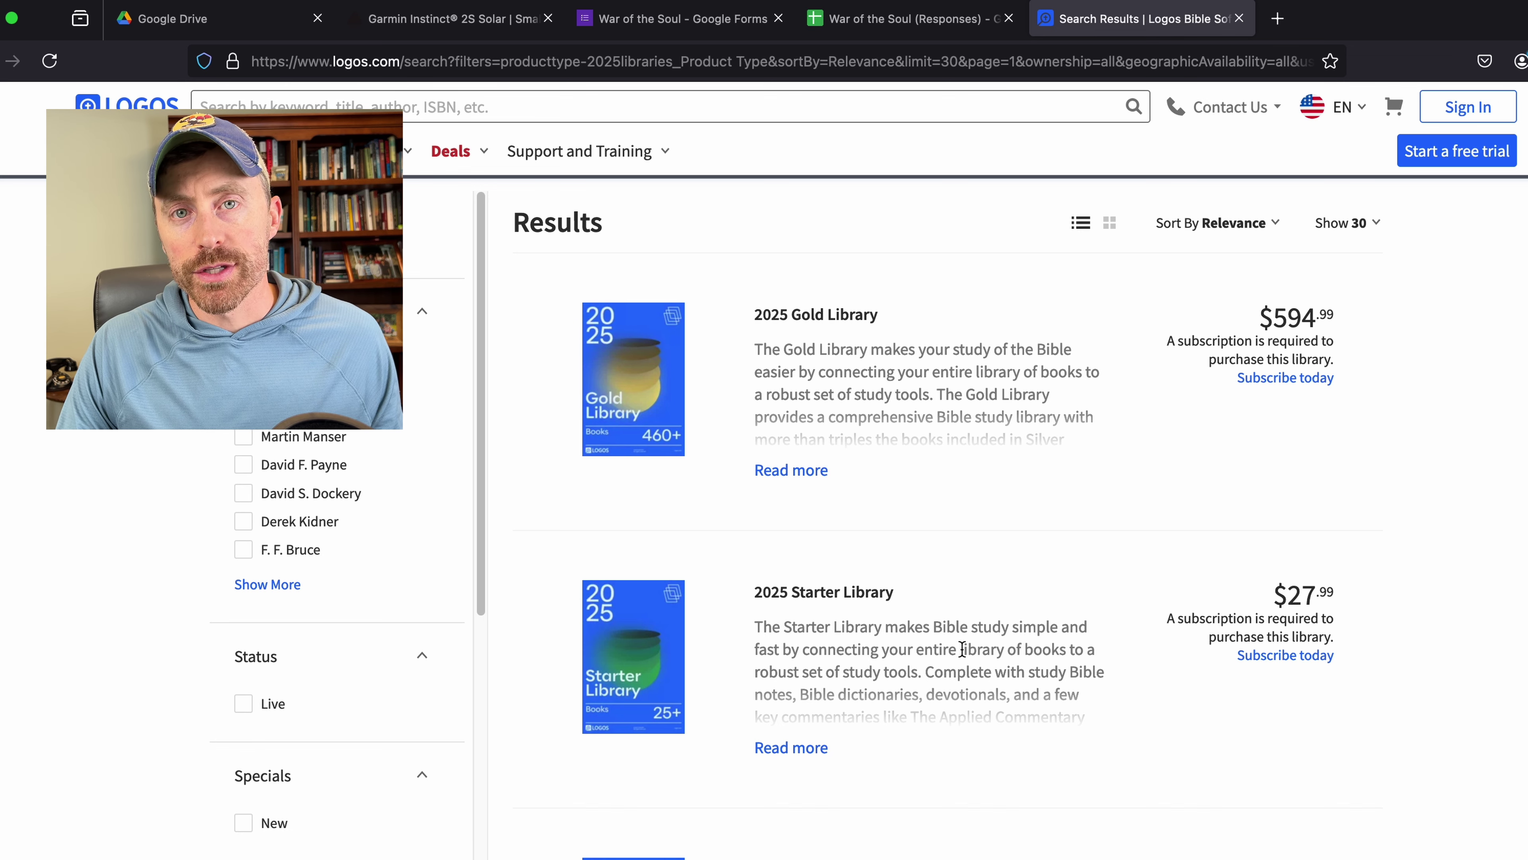
pyautogui.scroll(-20, 961, 648)
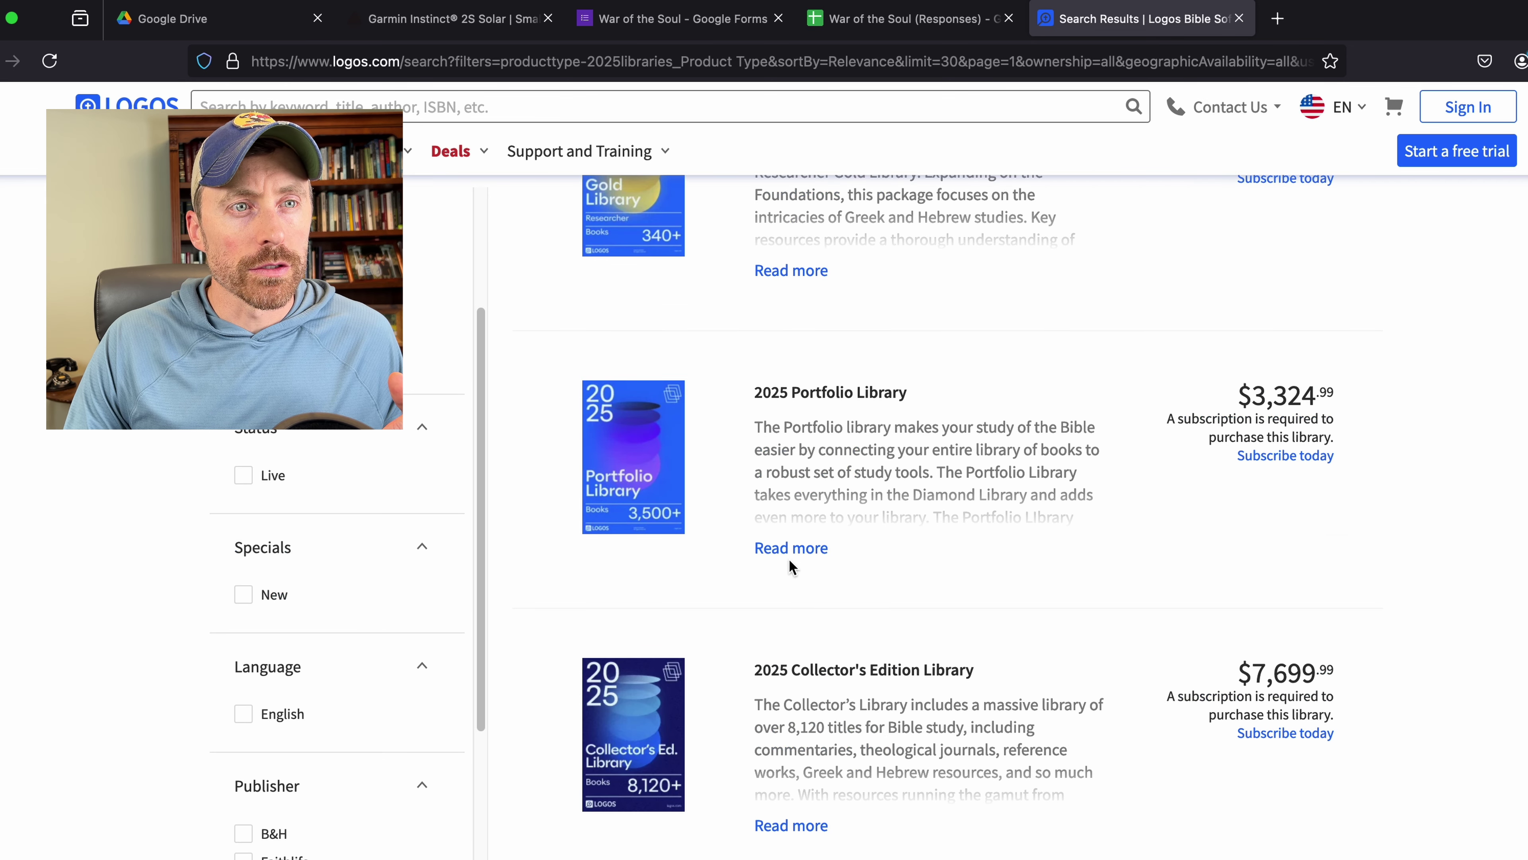
pyautogui.click(791, 552)
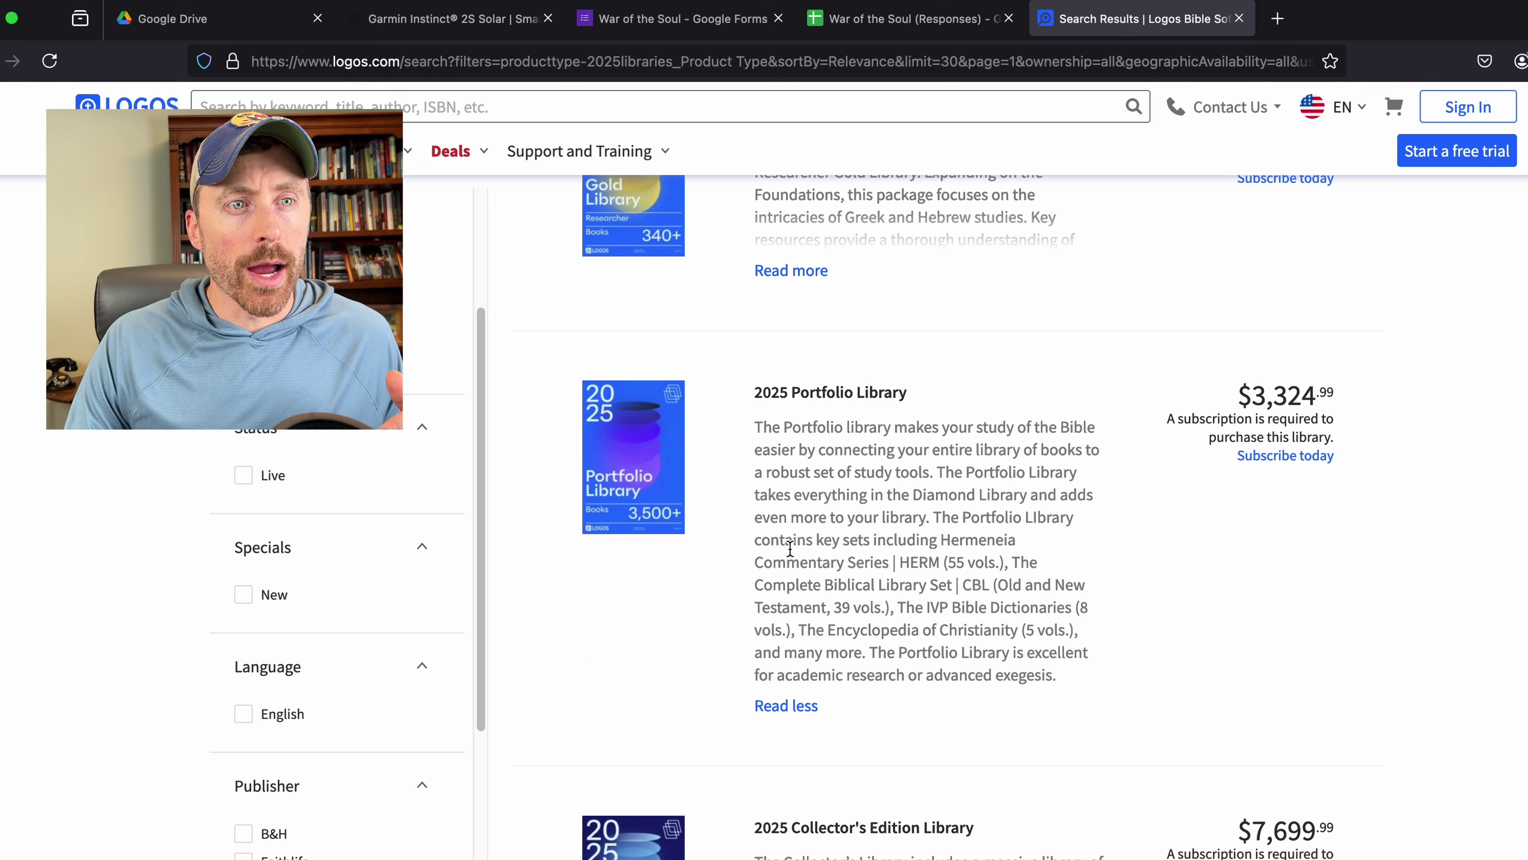